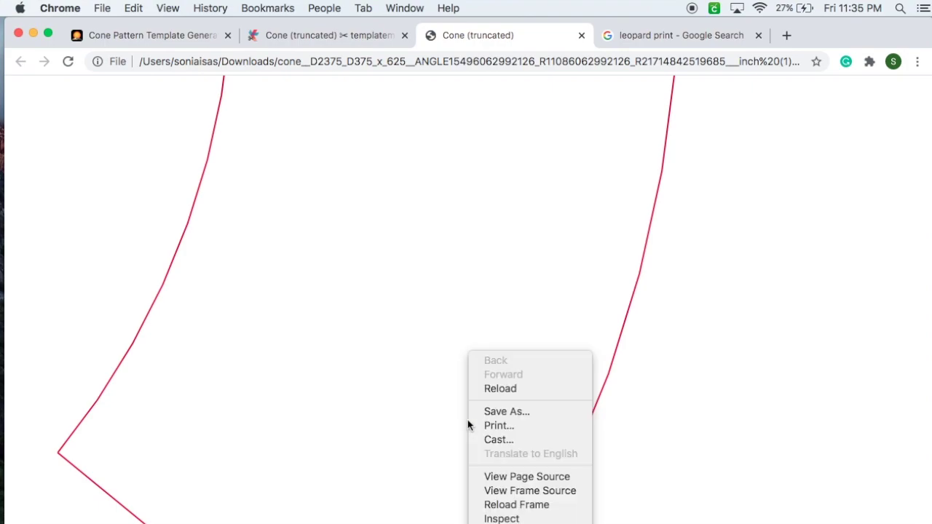
Save the cone template page to the Desktop as an SVG file named coneexample.
left_click(506, 412)
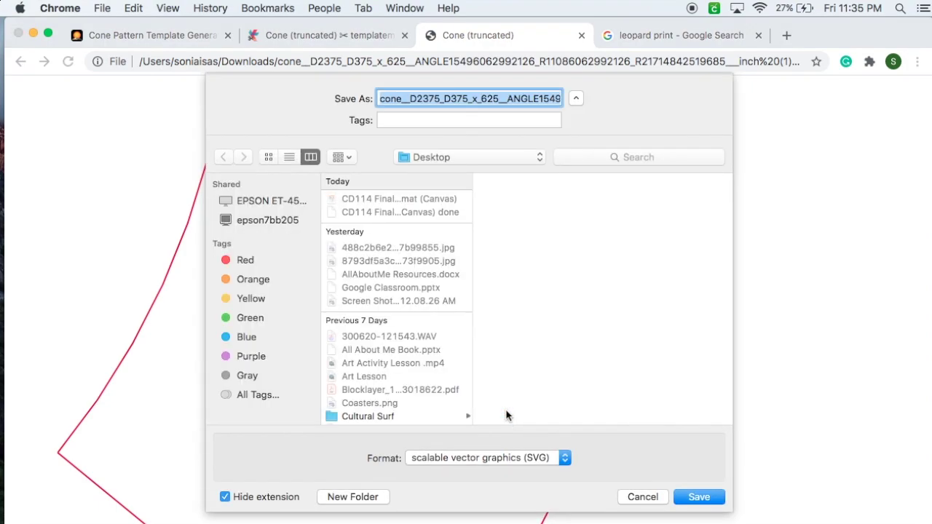
key("BackSpace")
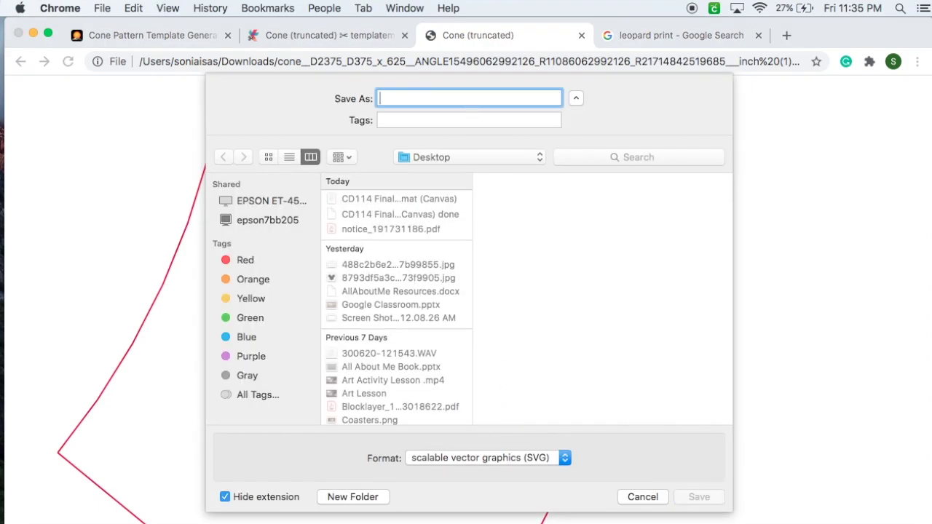
type("coneexample")
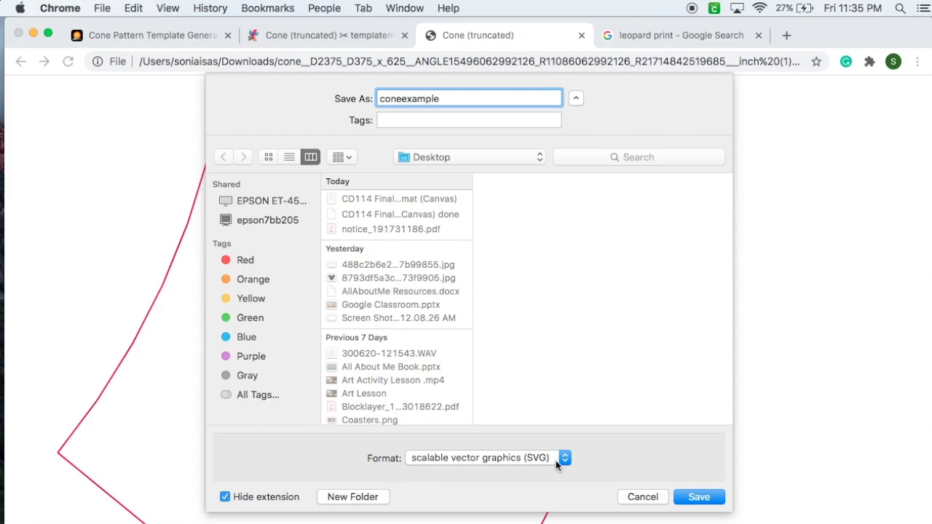
left_click(697, 498)
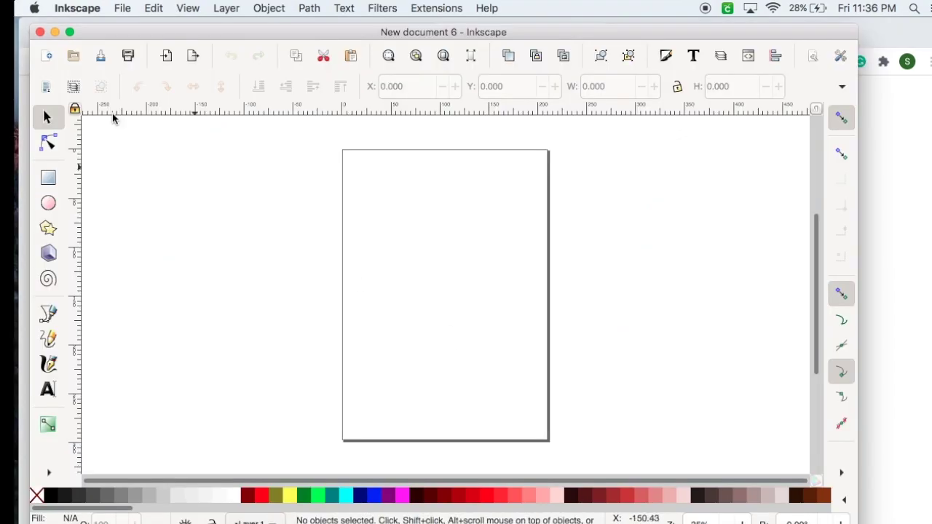
Switch to Inkscape and import coneexample.svg from the Desktop as editable objects in the current file.
left_click(124, 11)
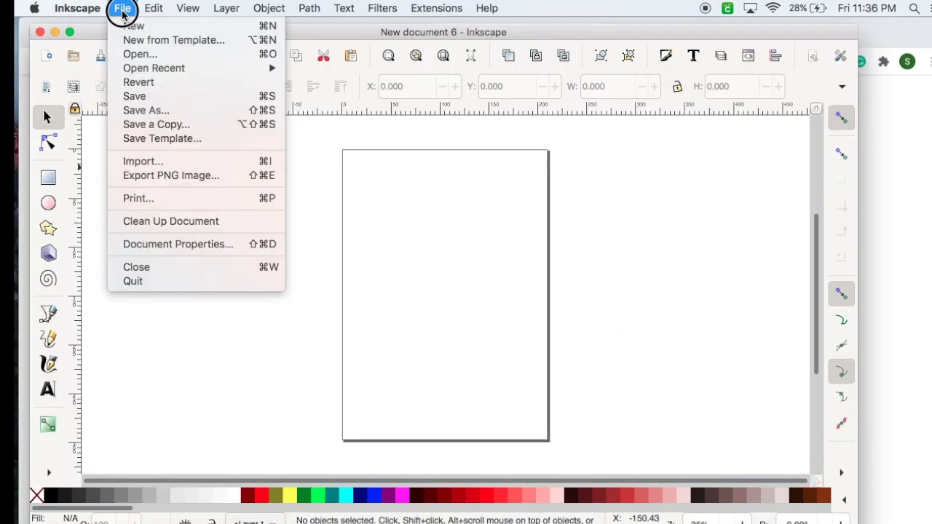
left_click(140, 166)
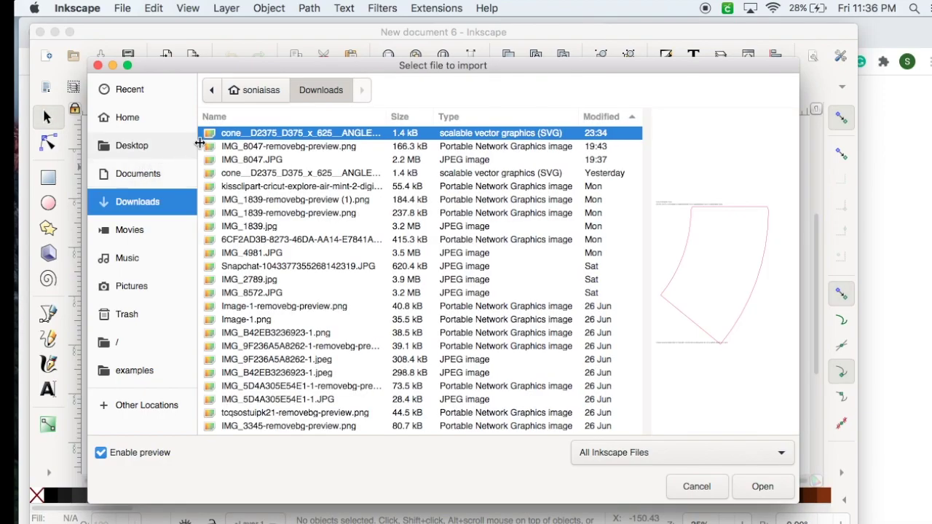
left_click(264, 92)
double_click(248, 134)
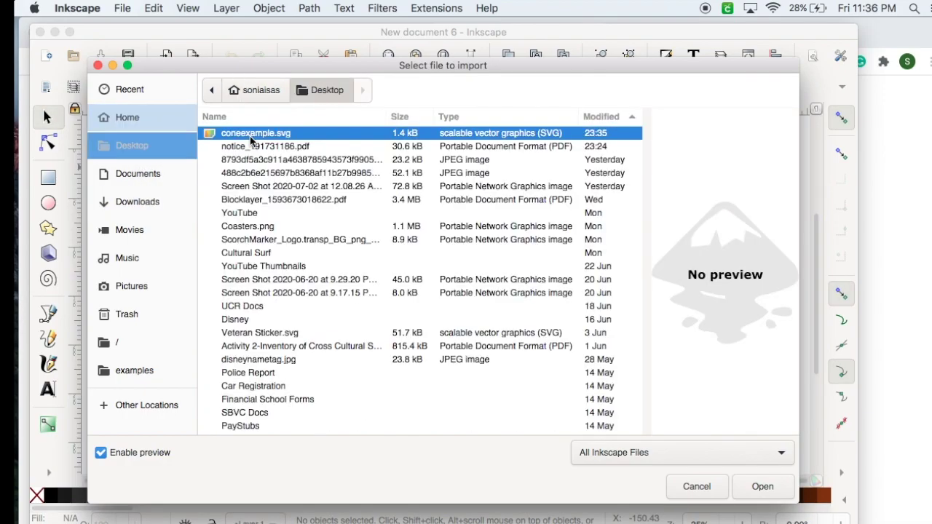
left_click(250, 135)
left_click(762, 488)
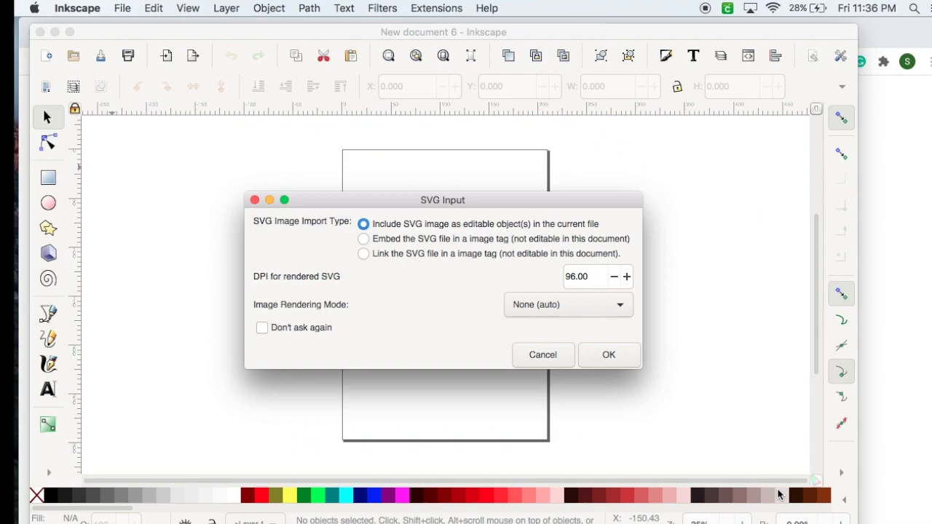
left_click(609, 355)
Fill the interior of the cone outline with yellow using the Paint Bucket, undoing the stray yellow fill on the imported lines and text.
left_click(513, 332)
left_click(48, 424)
left_click(290, 495)
left_click(427, 338)
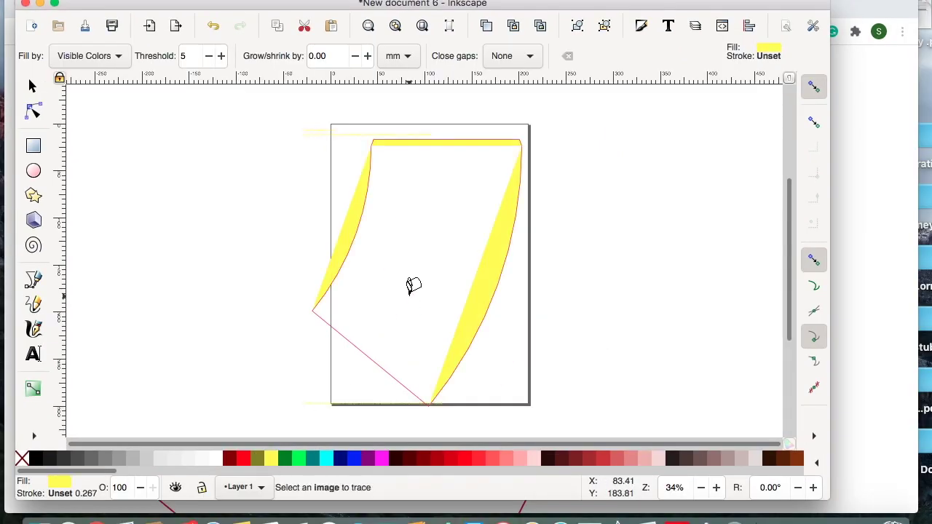
left_click(427, 317)
left_click(214, 27)
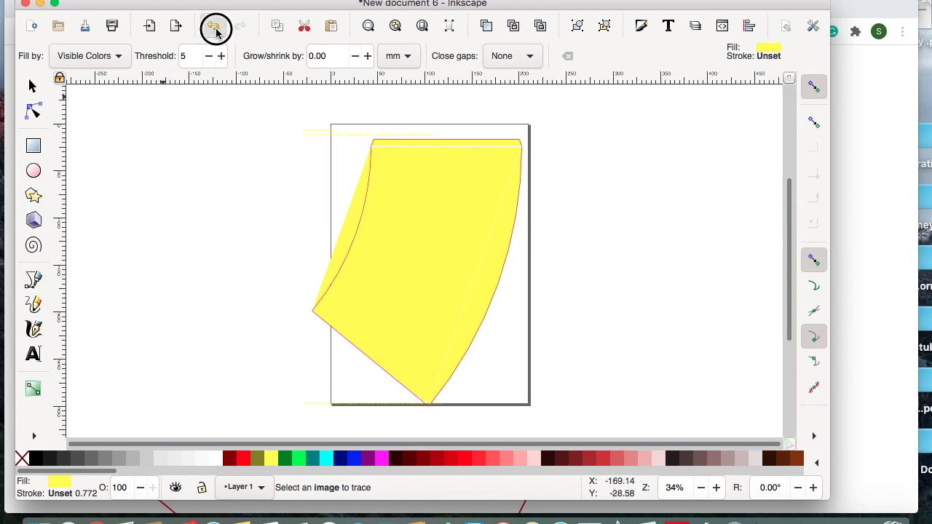
left_click(373, 198)
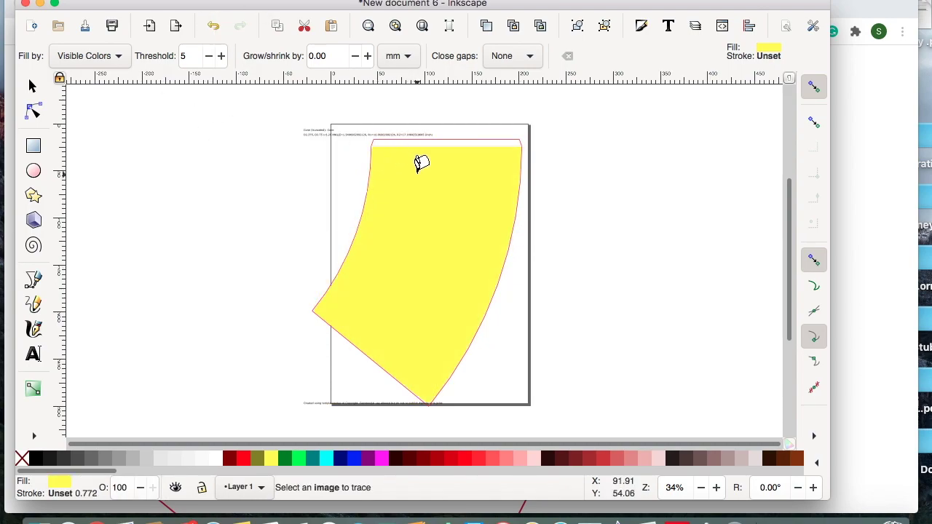
Move the yellow-filled cone shape out of the outline onto the empty area beside the page.
scroll(421, 161, "up", 1)
scroll(411, 125, "up", 4)
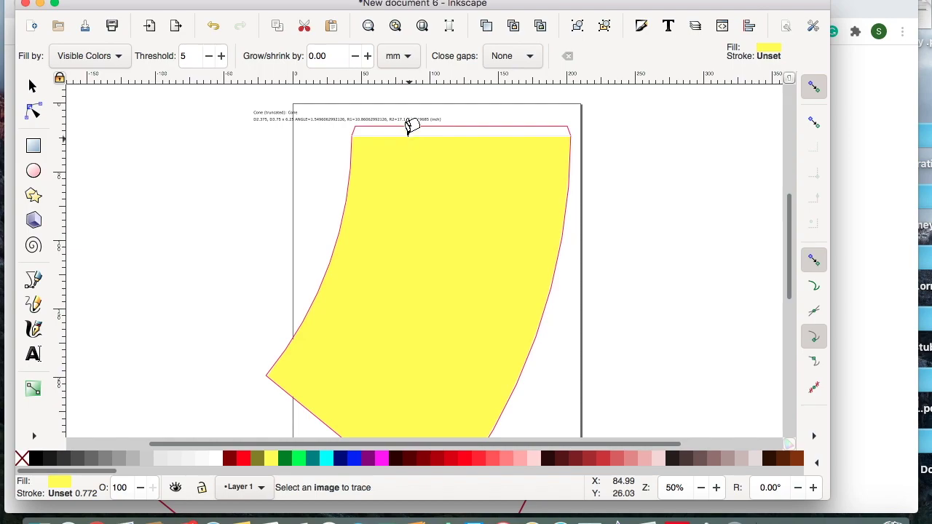
scroll(411, 125, "up", 1)
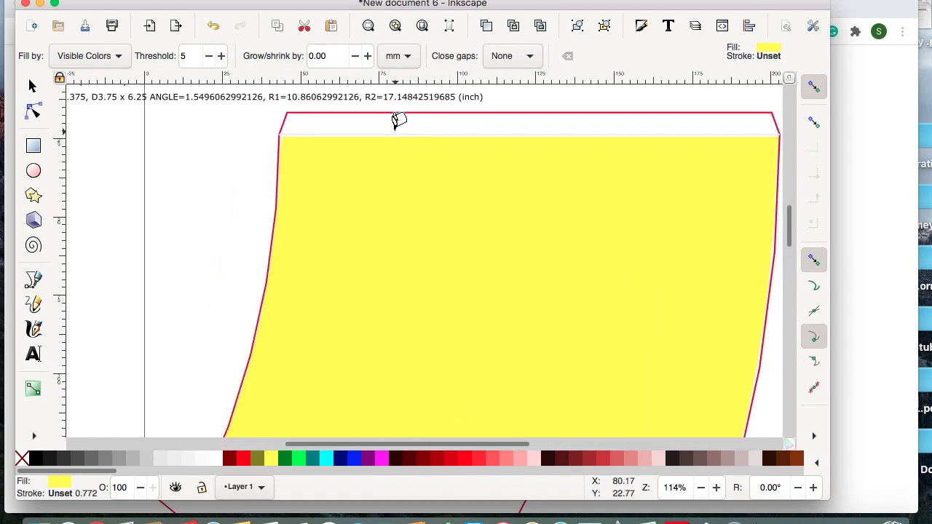
scroll(371, 187, "down", 3)
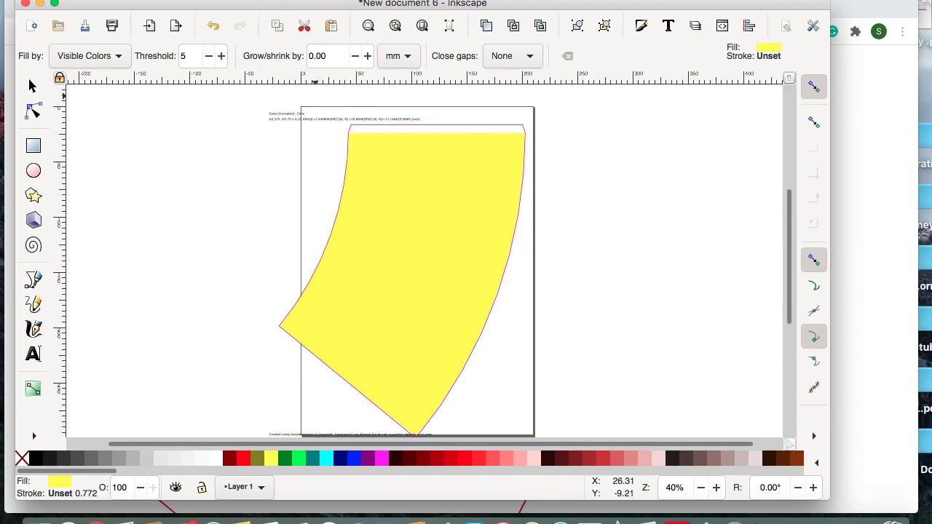
left_click(32, 85)
left_click(390, 238)
mouse_move(390, 237)
left_mouse_down()
mouse_move(582, 230)
mouse_move(685, 273)
left_mouse_up()
left_click_drag(430, 303, 517, 268)
Save the drawing as a Plain SVG named cone sample.svg in the Disney SVGS folder.
left_click(109, 2)
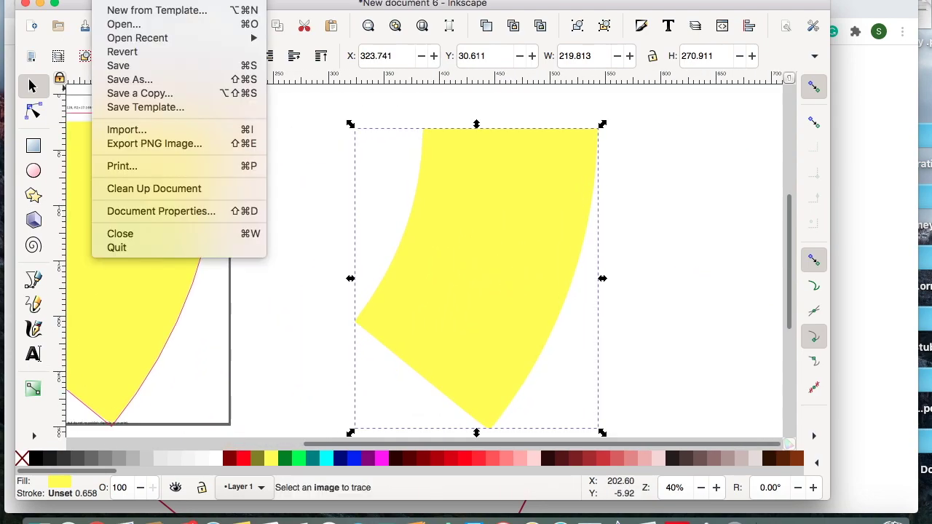
left_click(157, 84)
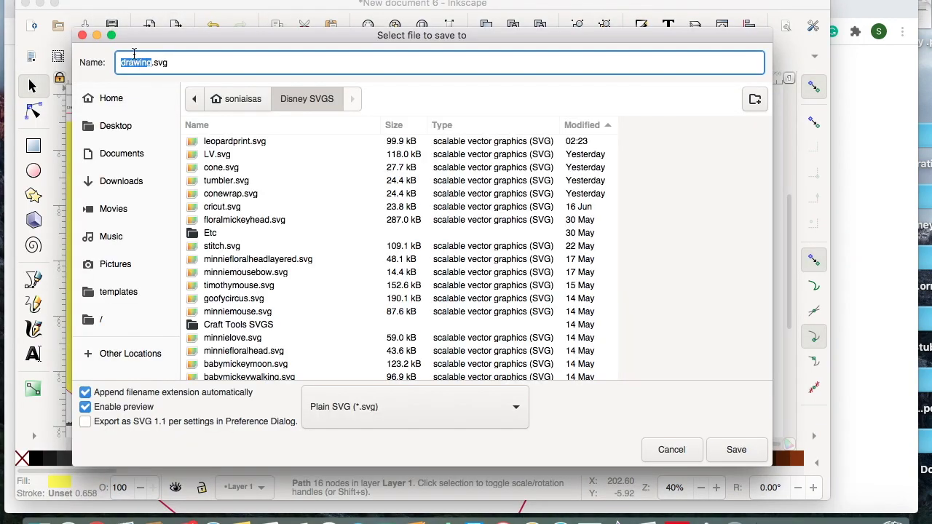
key("BackSpace")
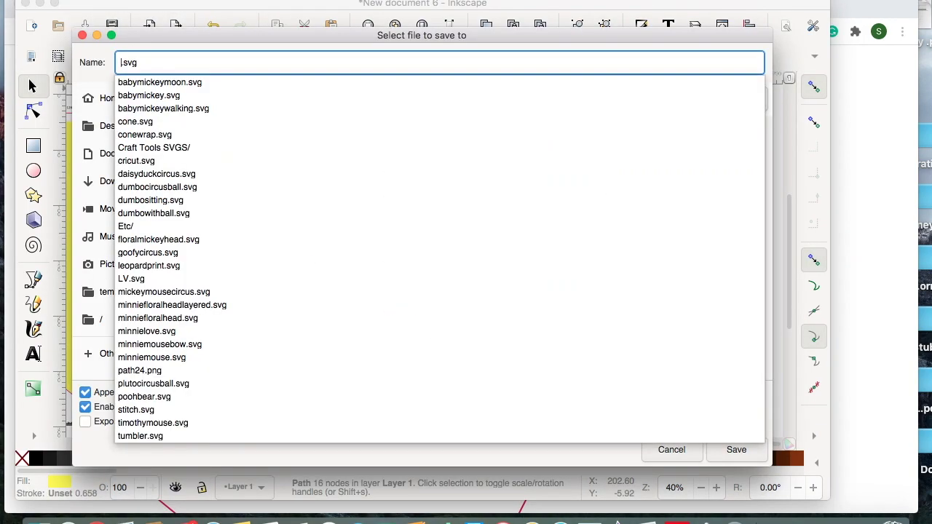
type("cone sample")
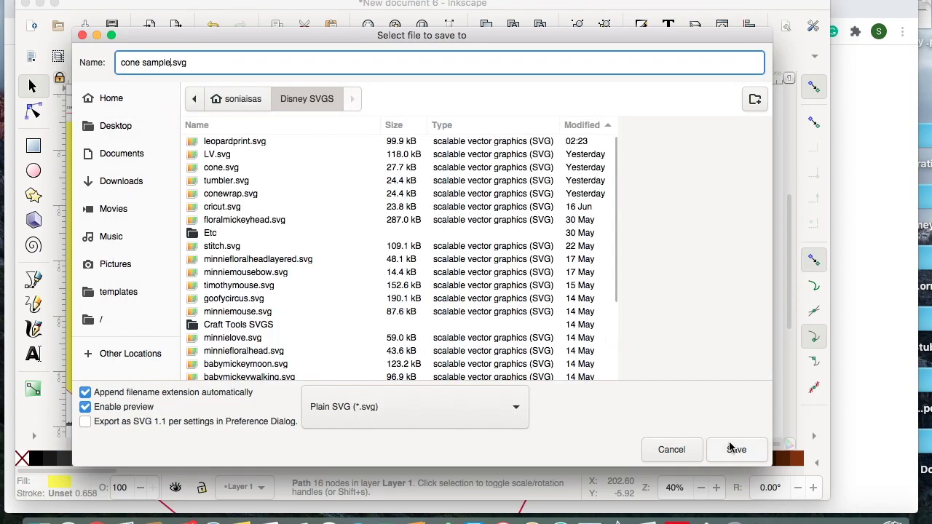
left_click(466, 413)
left_click(464, 410)
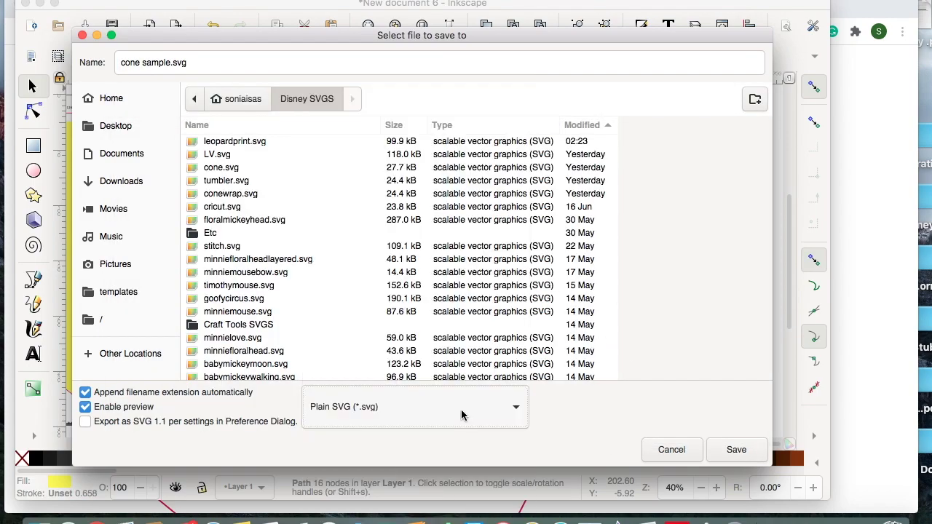
left_click(737, 450)
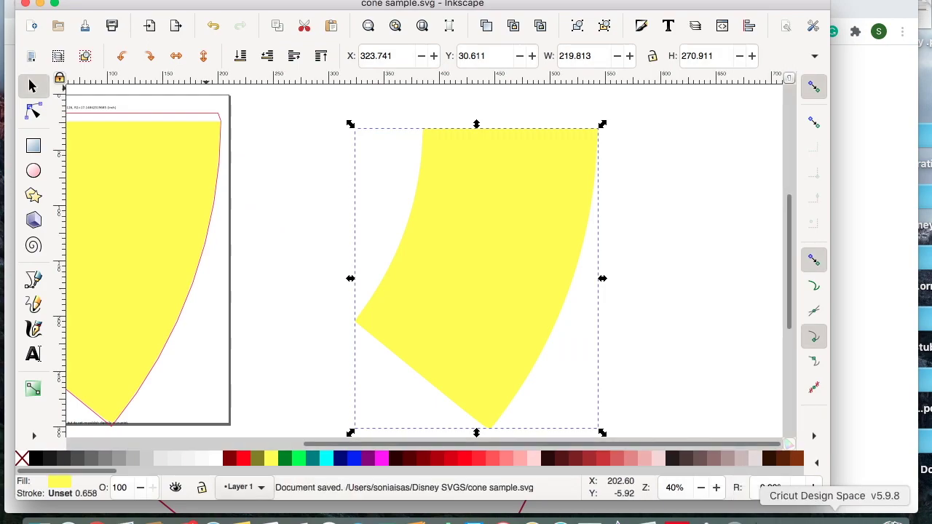
Switch to Cricut Design Space, upload cone sample.svg from the Disney SVGS folder despite its unsupported text, and insert it on the canvas.
left_click(836, 519)
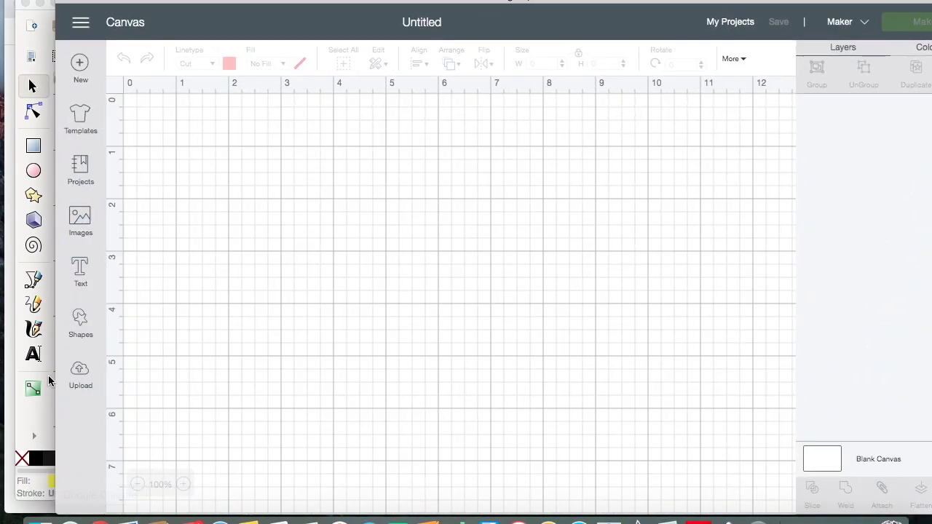
left_click(80, 373)
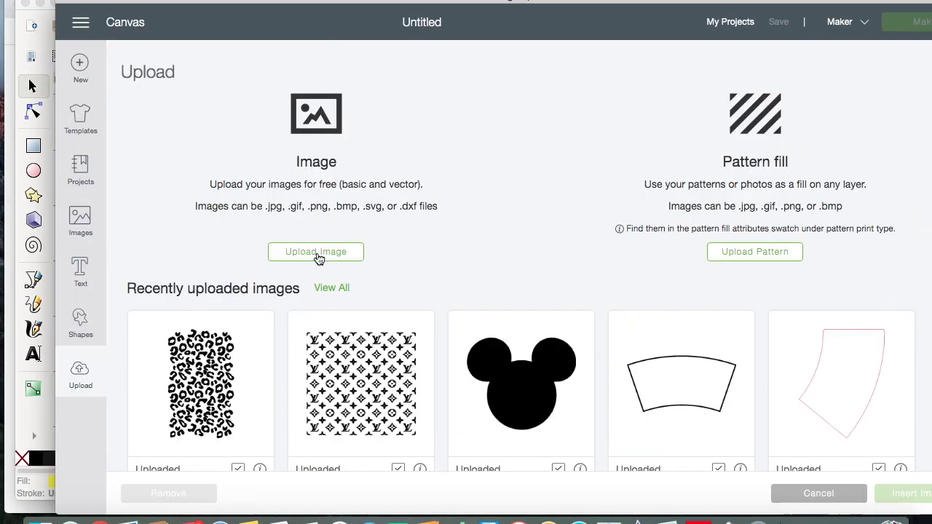
left_click(316, 252)
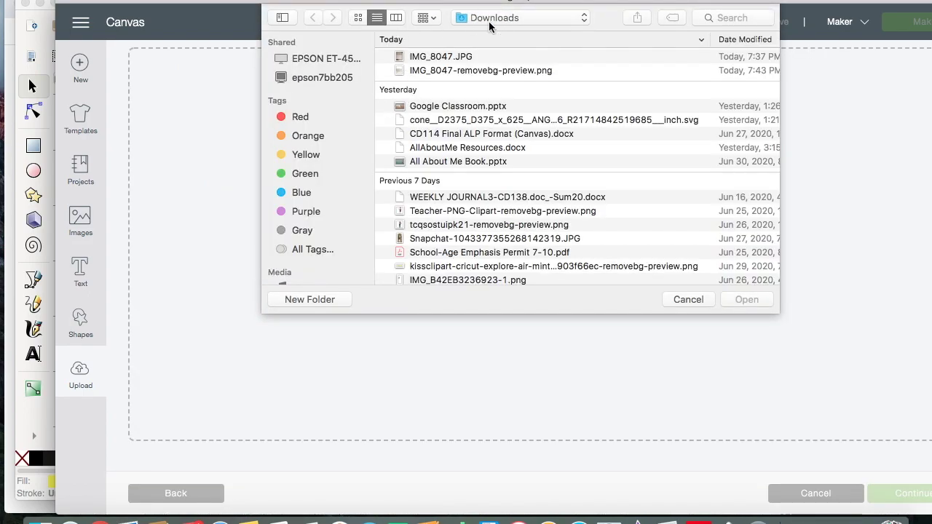
left_click(489, 26)
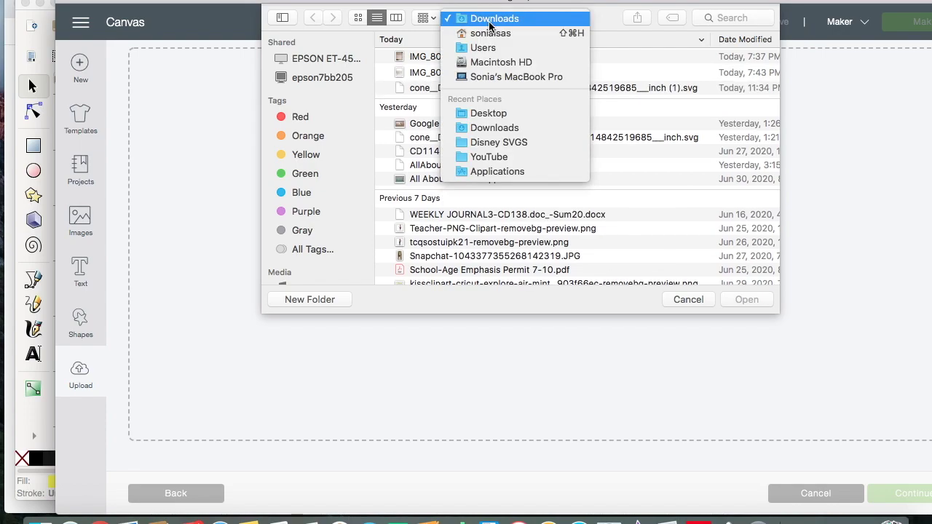
left_click(503, 142)
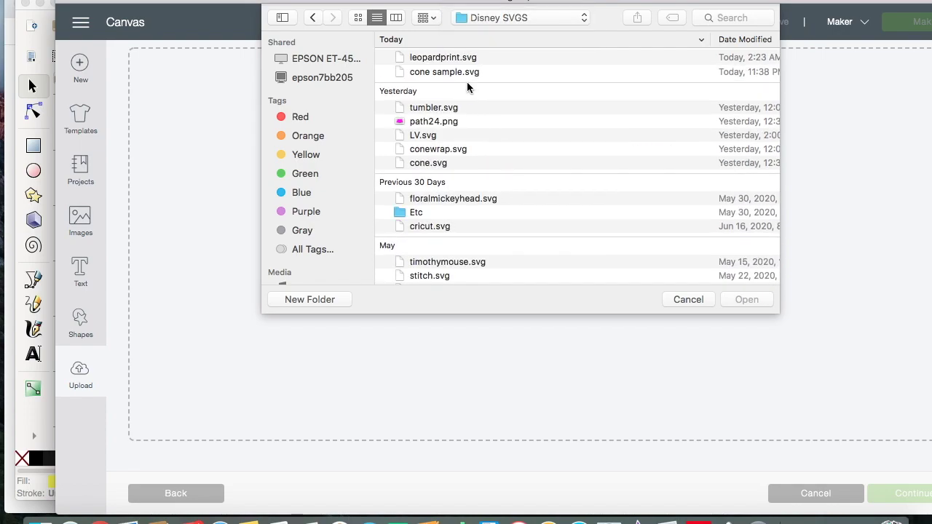
left_click(465, 73)
left_click(762, 301)
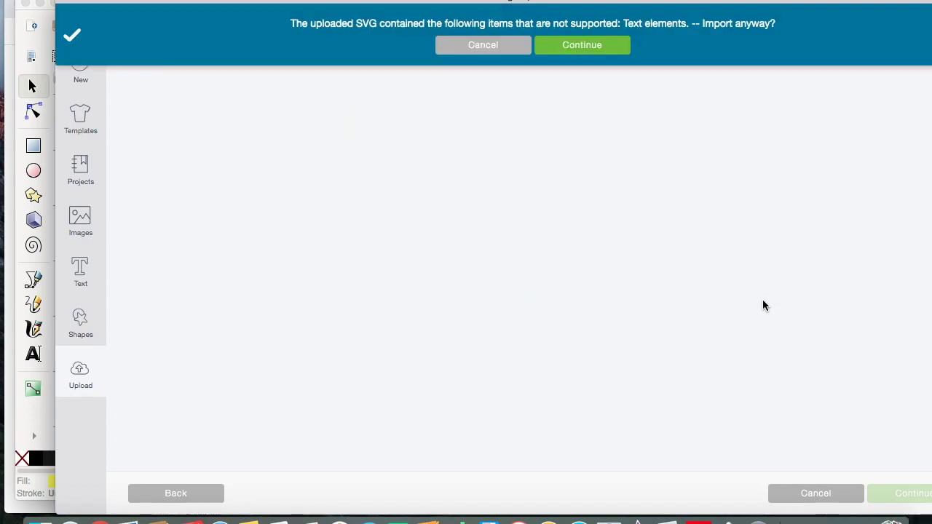
left_click(578, 49)
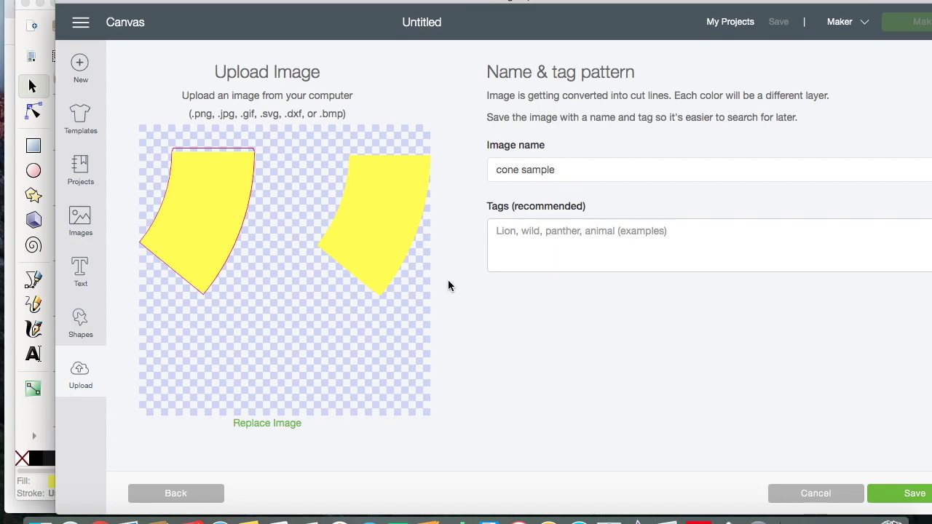
left_click(909, 494)
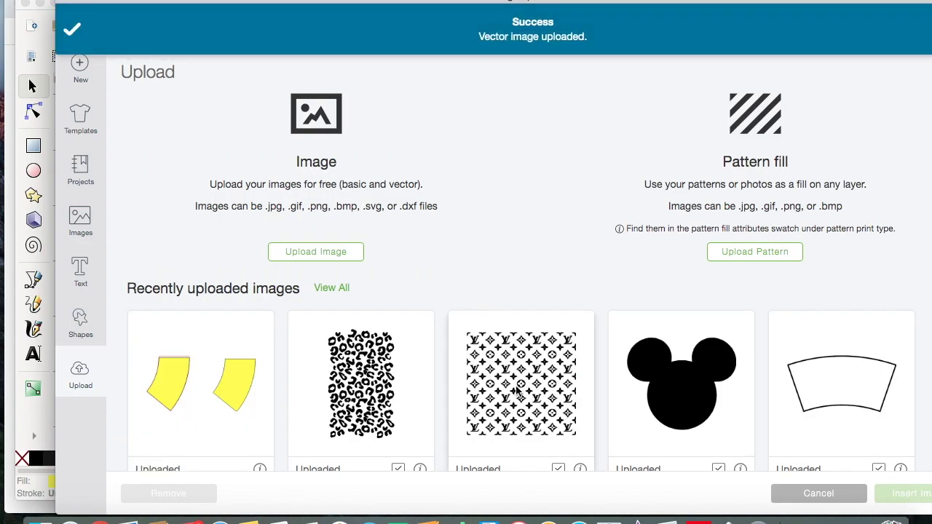
left_click(899, 495)
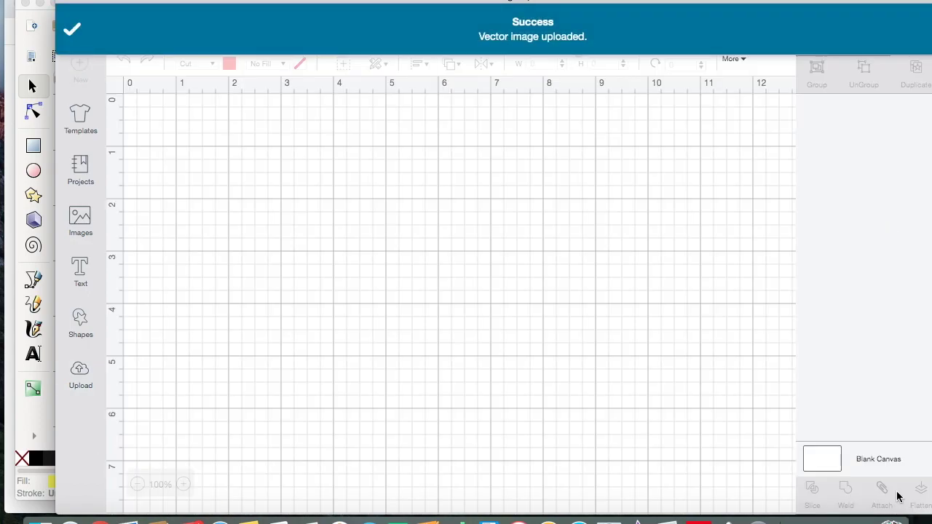
Ungroup the inserted cone sample image and delete the yellow shape that lies inside the outline.
left_click(865, 73)
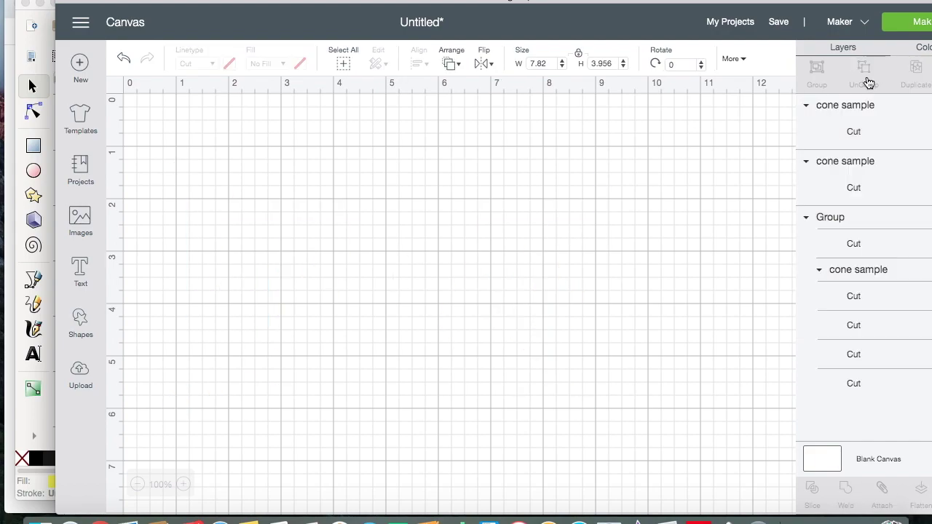
left_click(301, 334)
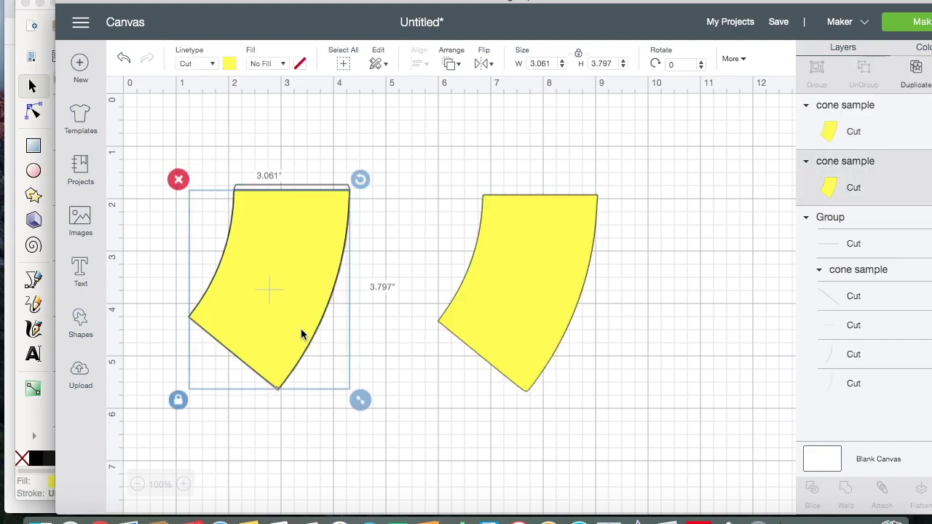
left_click(178, 181)
Rotate the separate yellow cone shape so its wide curve faces up, unlock its proportions and size it 11.6 in wide by 6.7 in high.
left_click(529, 217)
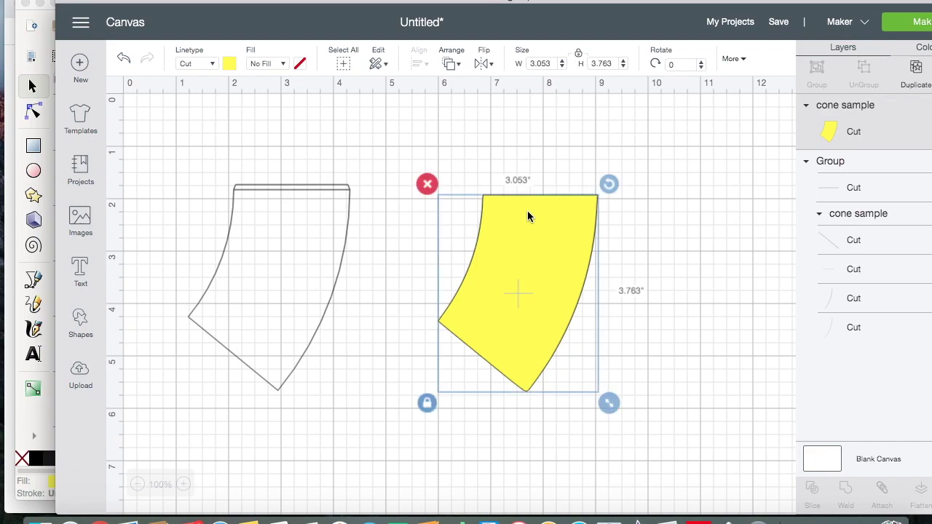
left_click_drag(609, 185, 418, 250)
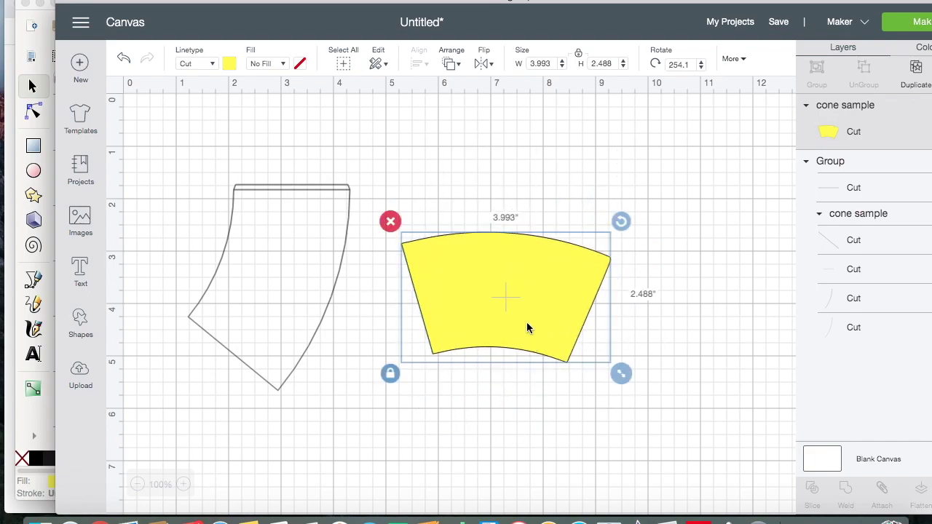
left_click(580, 57)
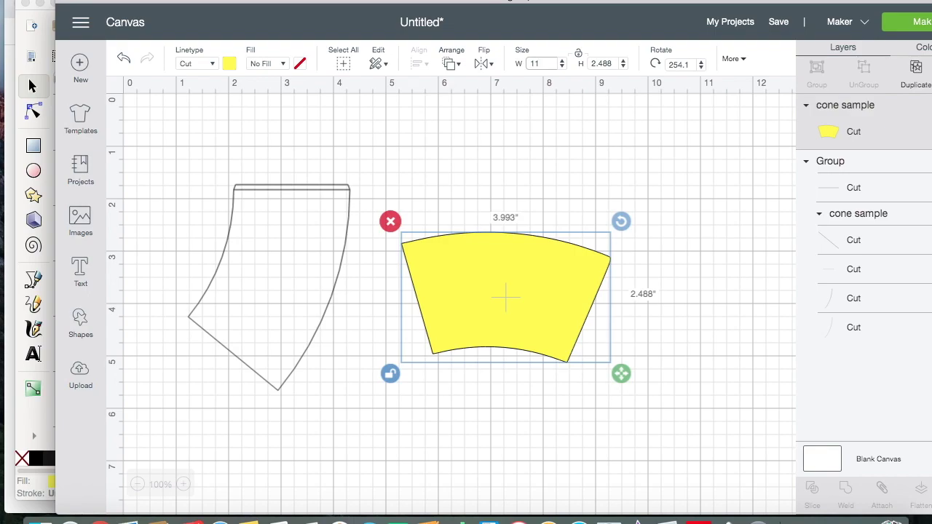
left_click(597, 64)
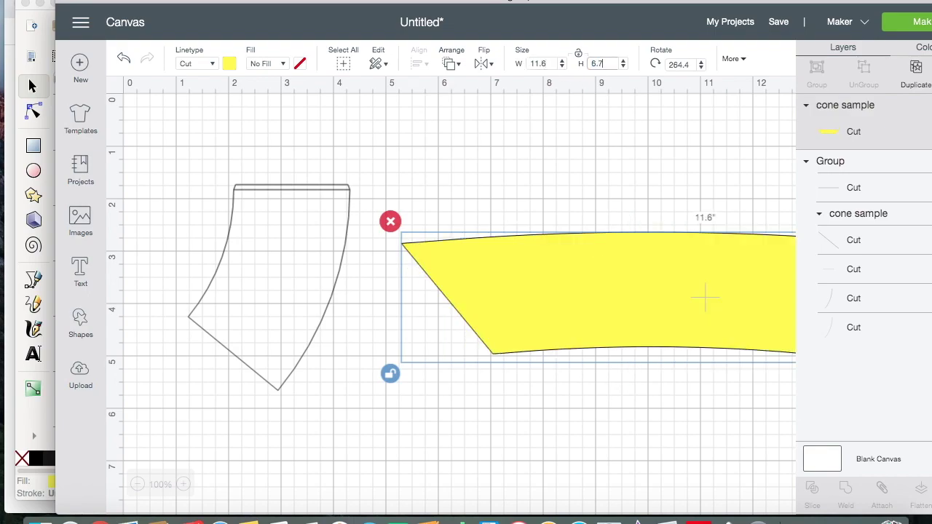
key("Return")
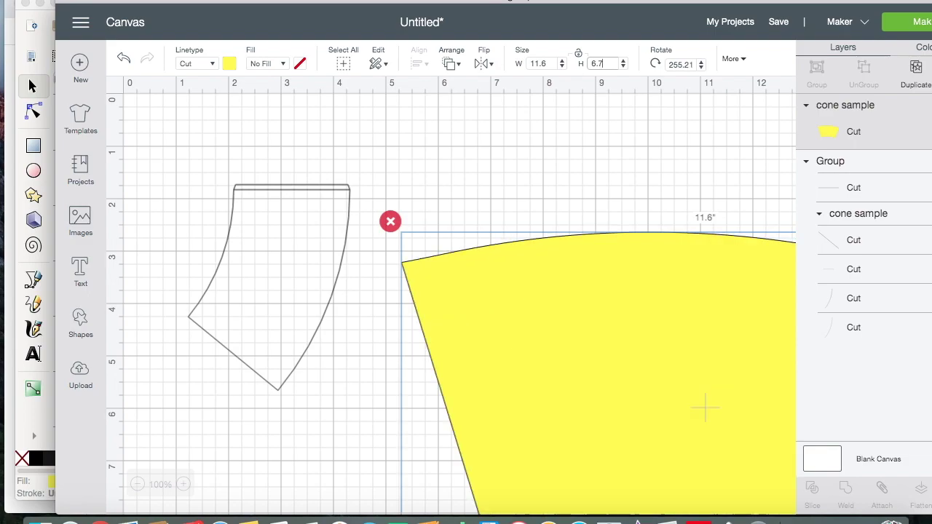
scroll(672, 195, "right", 6)
scroll(672, 196, "down", 2)
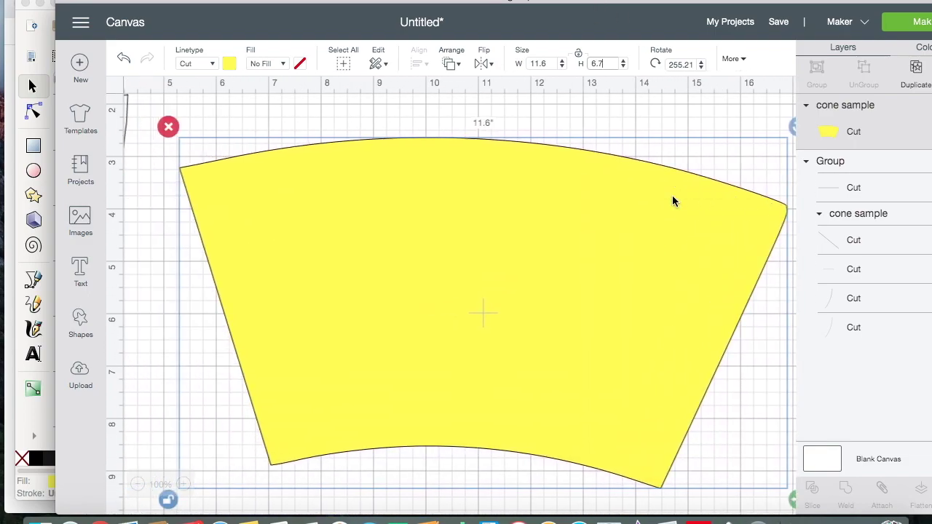
Delete the leftover cone outline group and move the yellow cone shape to about X 5.93, Y 2.25.
scroll(672, 196, "left", 6)
left_click(284, 221)
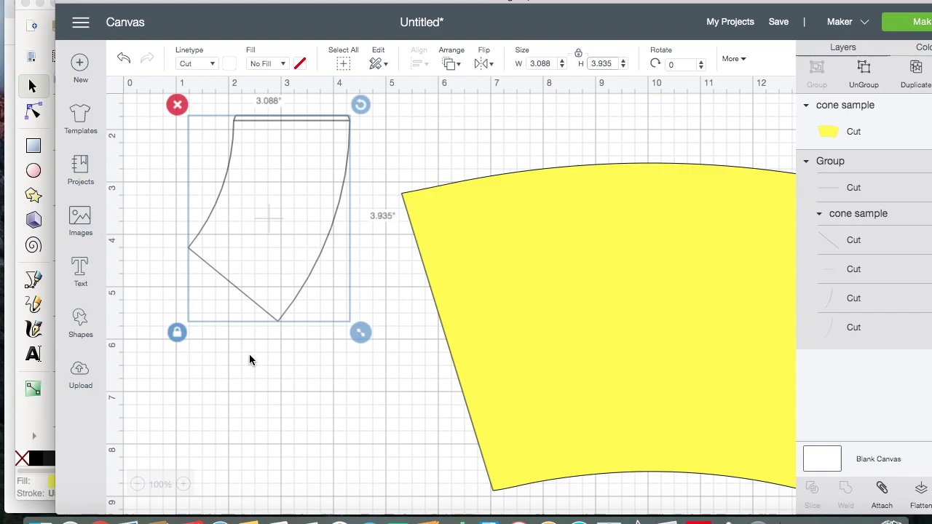
right_click(838, 161)
left_click(856, 301)
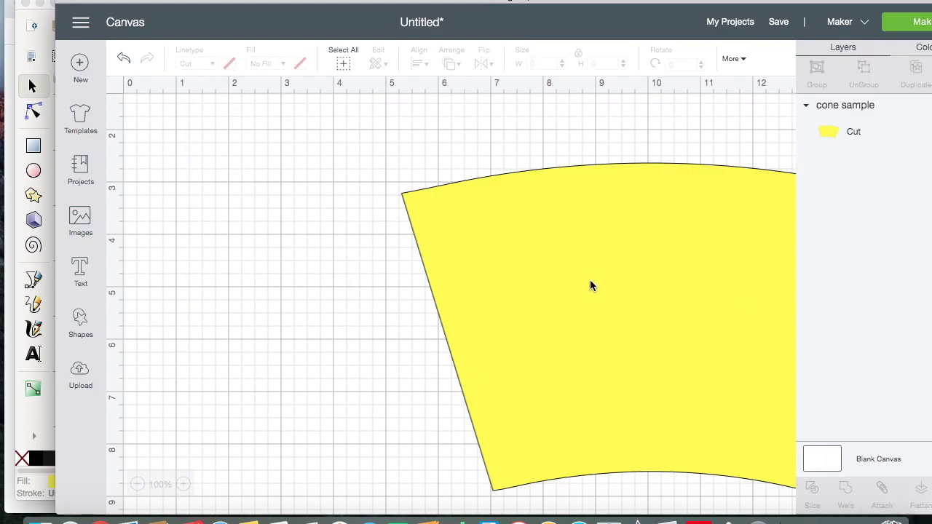
scroll(589, 284, "right", 5)
scroll(590, 283, "down", 2)
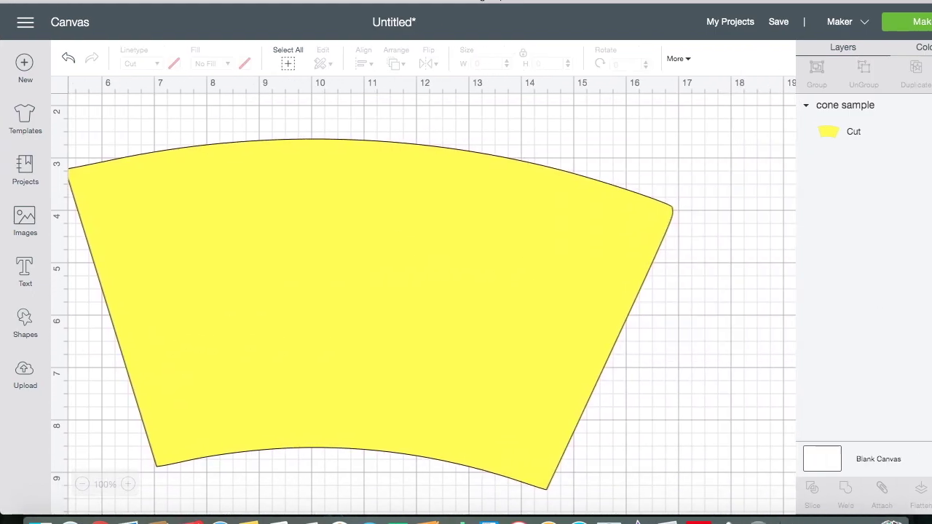
left_click(327, 266)
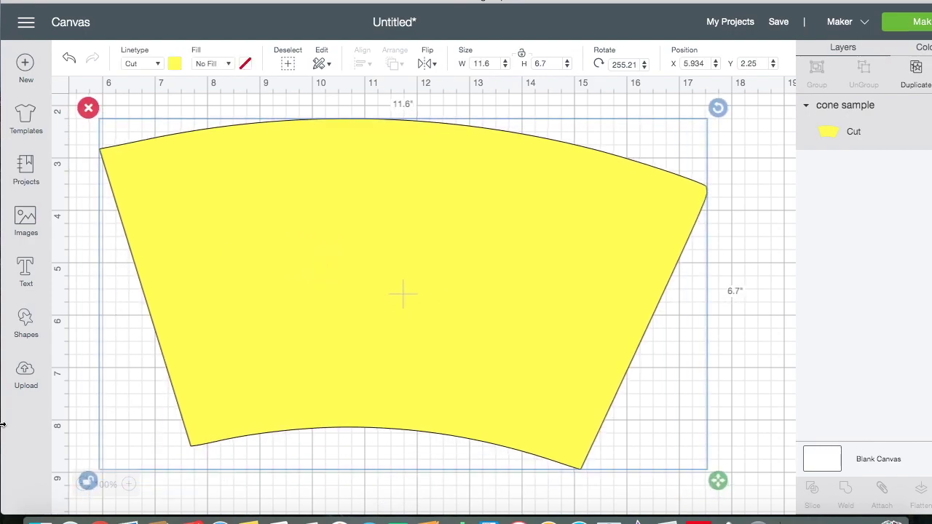
Insert a circle shape, unlock its proportions and size it 2.125 in wide by 2 in high.
left_click(27, 336)
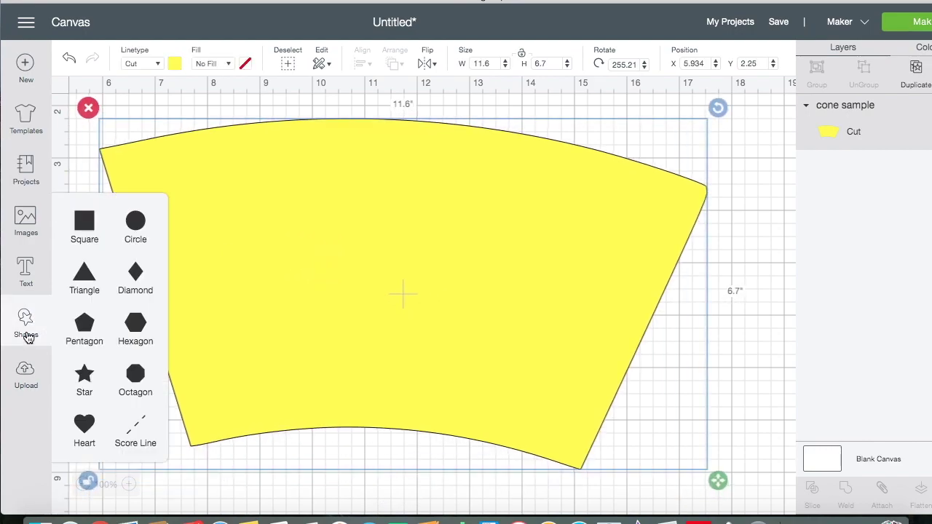
left_click(133, 235)
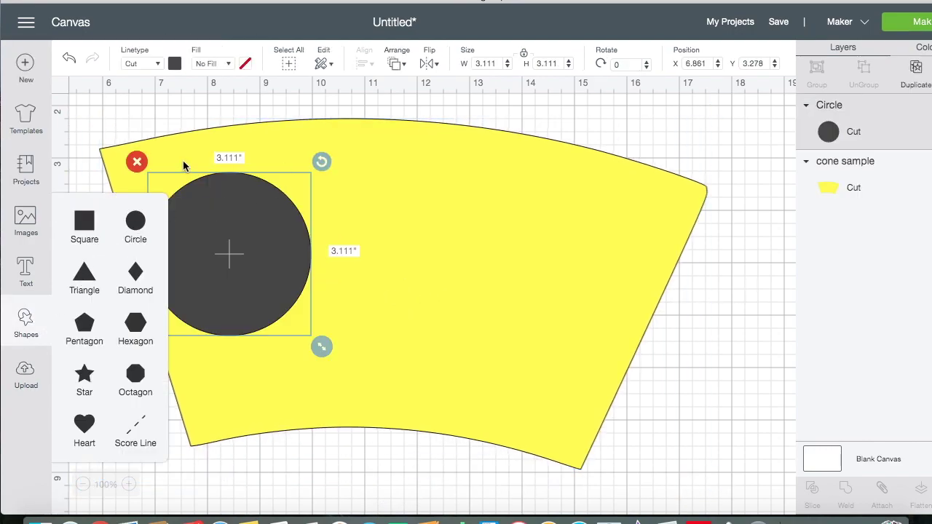
left_click(265, 290)
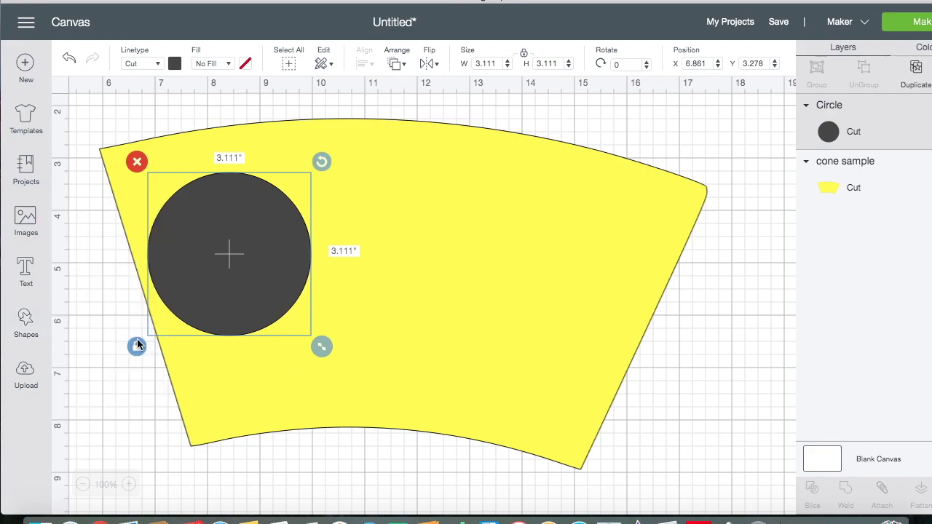
double_click(491, 64)
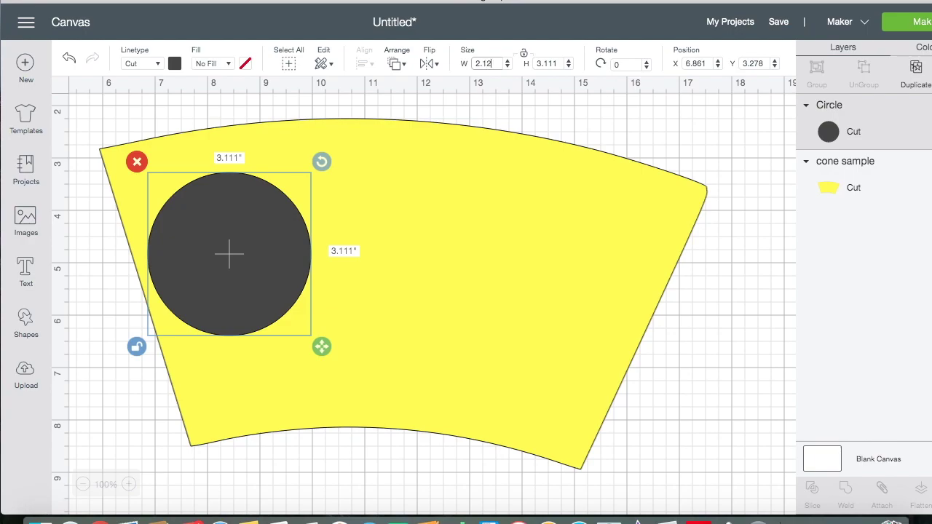
type("2.125")
double_click(546, 63)
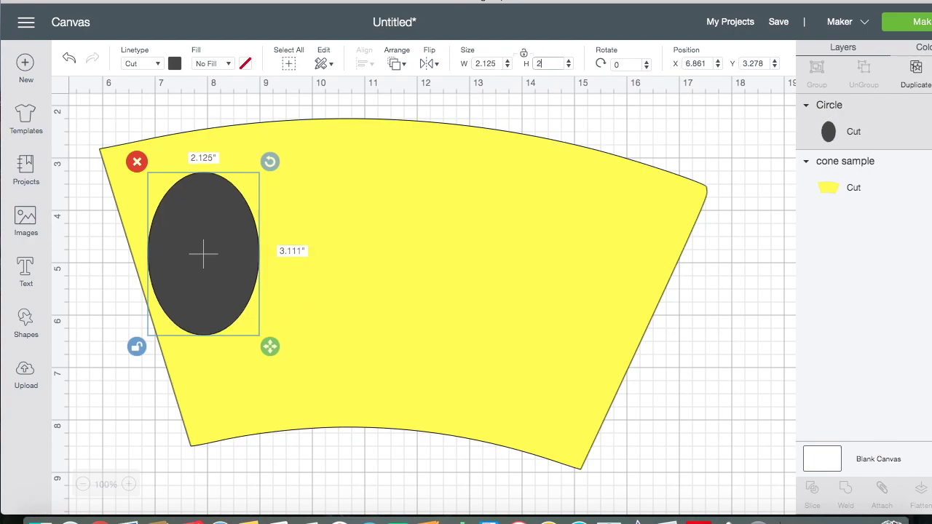
type("2")
key("Return")
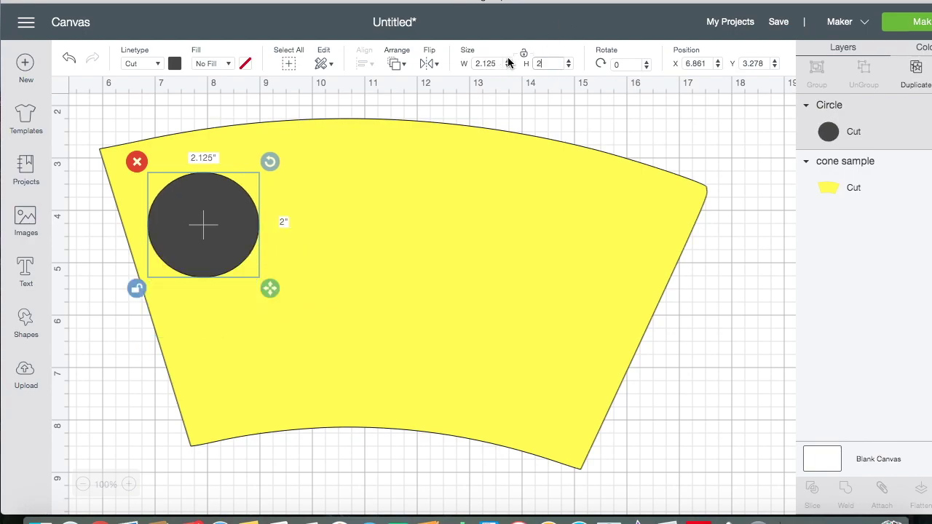
Move the circle into the middle of the yellow cone shape and center-align the two shapes with each other.
left_click_drag(229, 243, 417, 276)
left_click(366, 478)
scroll(367, 481, "down", 2)
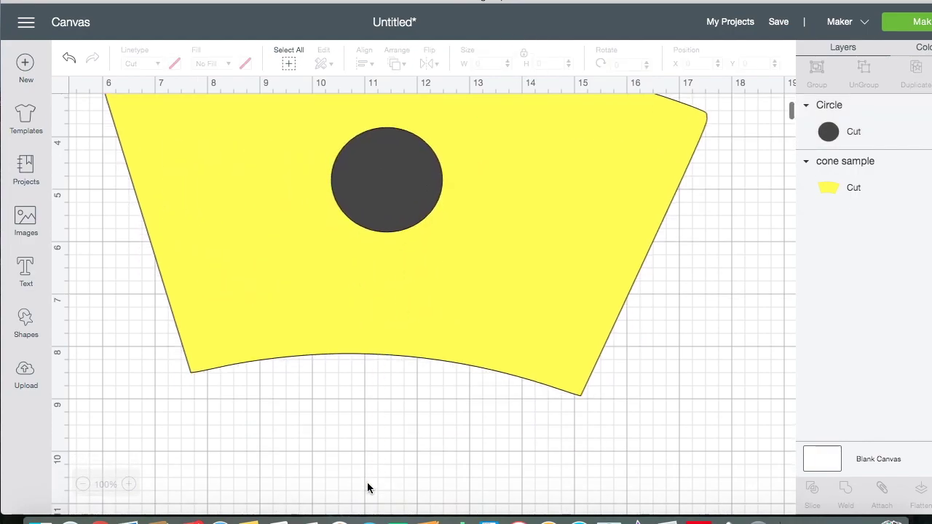
left_click_drag(325, 474, 419, 166)
scroll(419, 167, "up", 4)
left_click(362, 64)
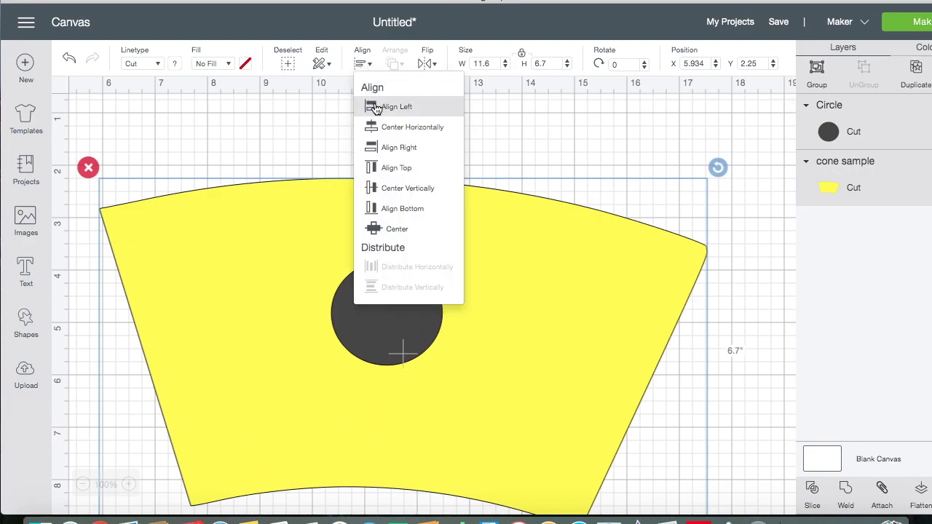
left_click(392, 230)
scroll(389, 228, "right", 2)
scroll(389, 227, "down", 1)
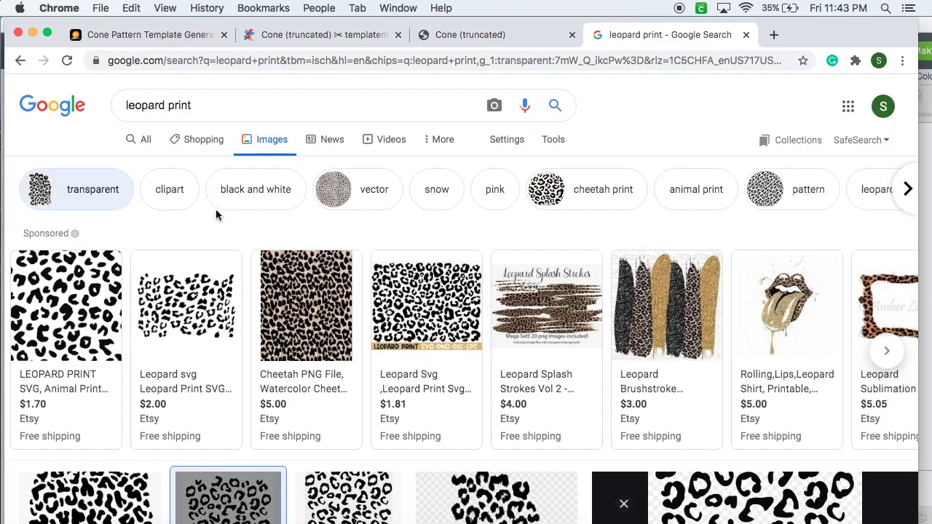
Switch to the leopard print image search in Chrome and copy the enlarged transparent Leopard Print Png image from vhv.rs.
left_click(228, 495)
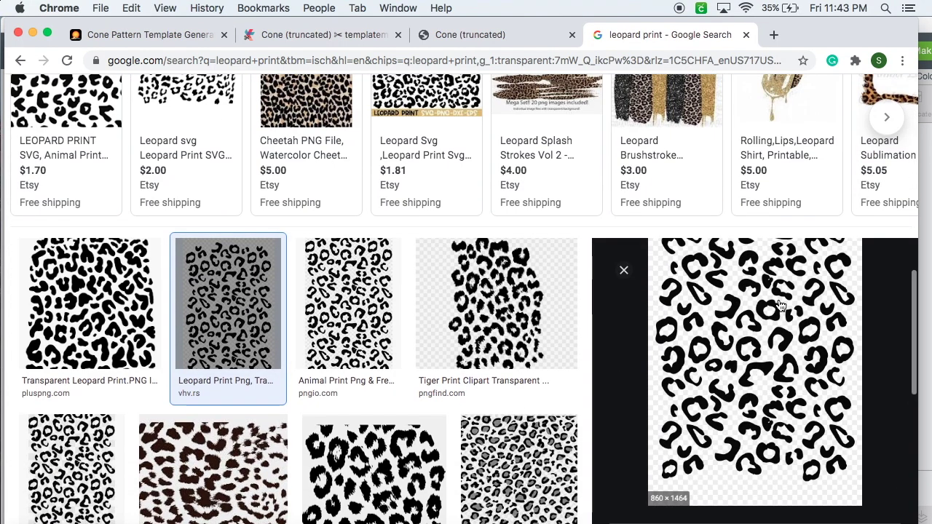
right_click(749, 307)
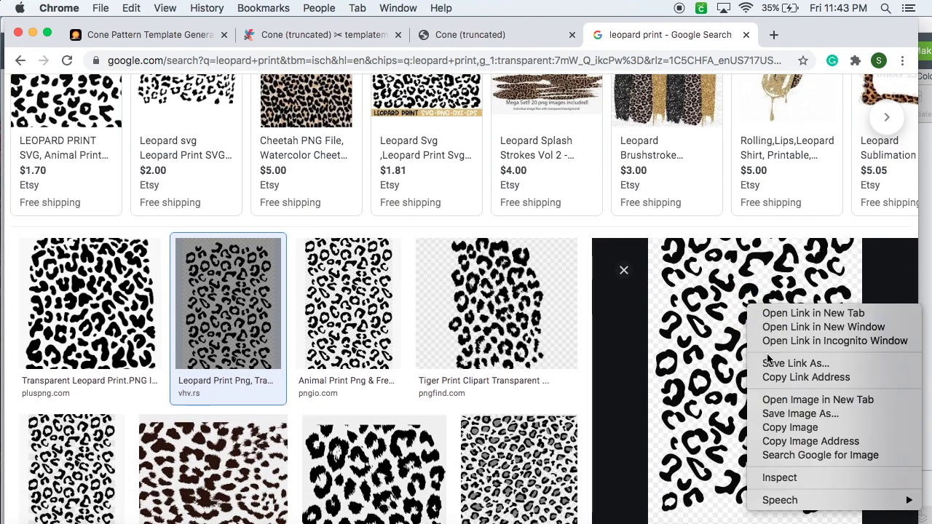
left_click(785, 432)
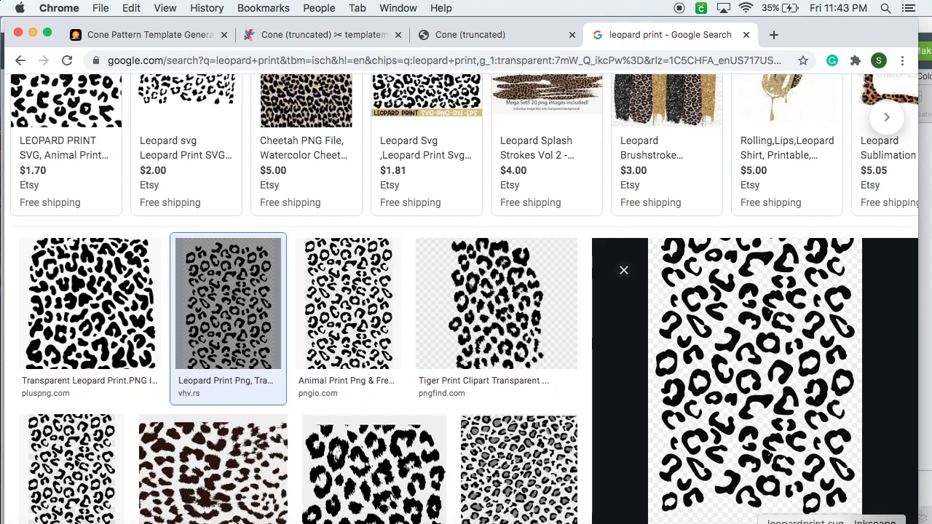
Switch to Inkscape, create a new document and paste the copied leopard print image into it.
left_click(728, 522)
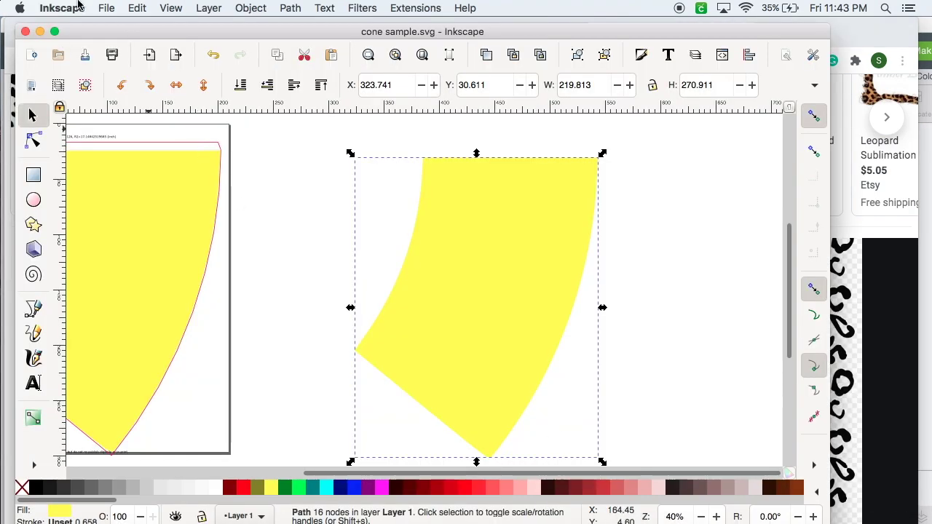
left_click(106, 8)
left_click(134, 33)
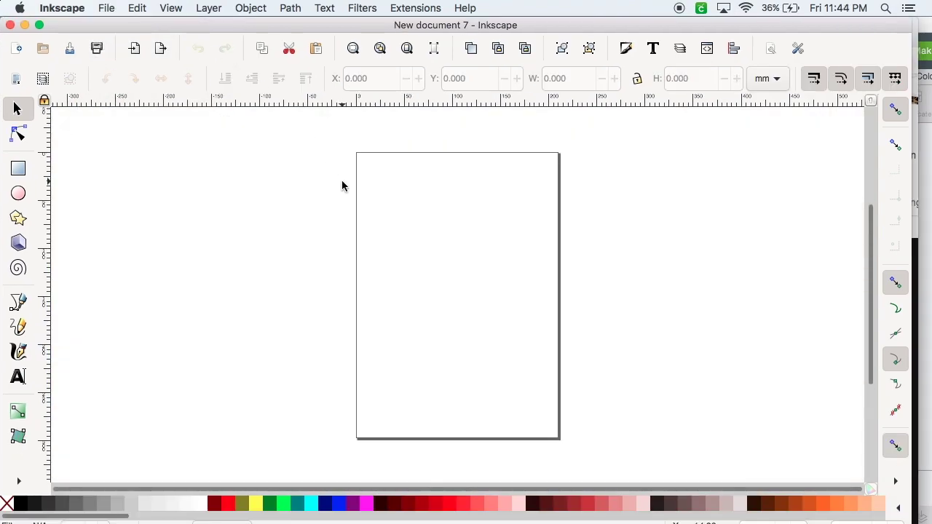
right_click(376, 201)
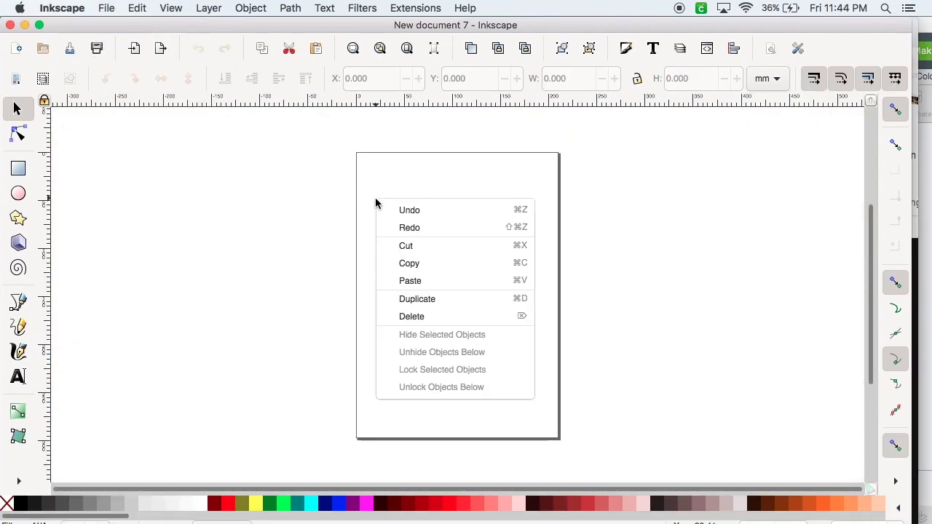
left_click(404, 283)
Open Trace Bitmap for the pasted leopard print, preview a multiple-scan trace and return to a single scan.
scroll(404, 289, "up", 3)
left_click(290, 8)
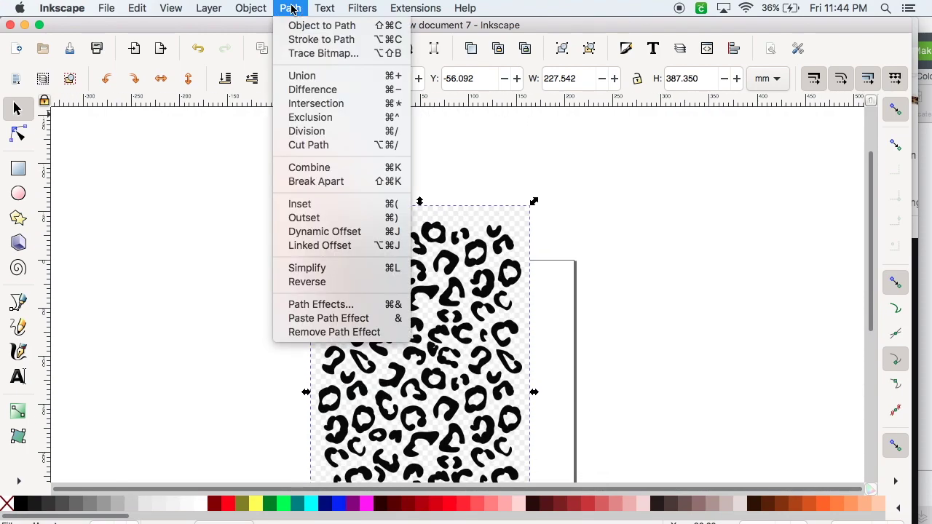
left_click(320, 53)
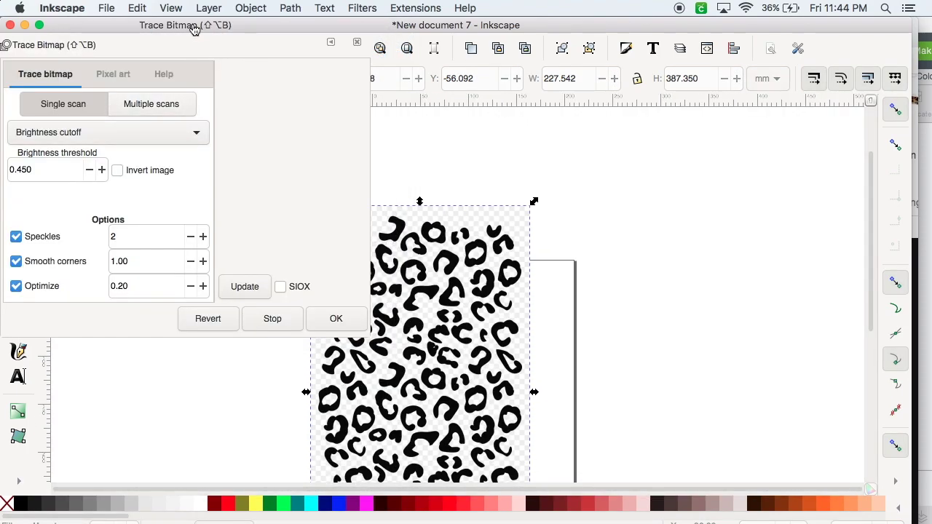
left_click(150, 104)
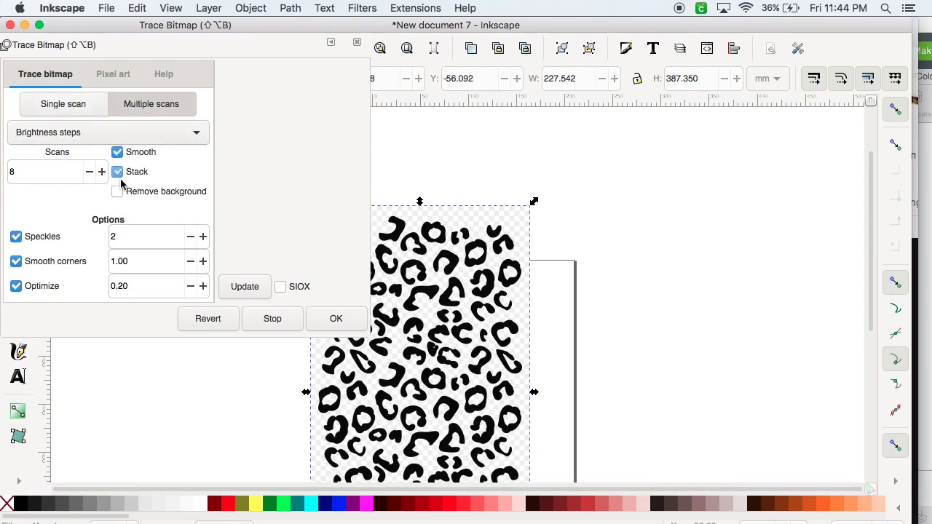
left_click(244, 286)
left_click(73, 104)
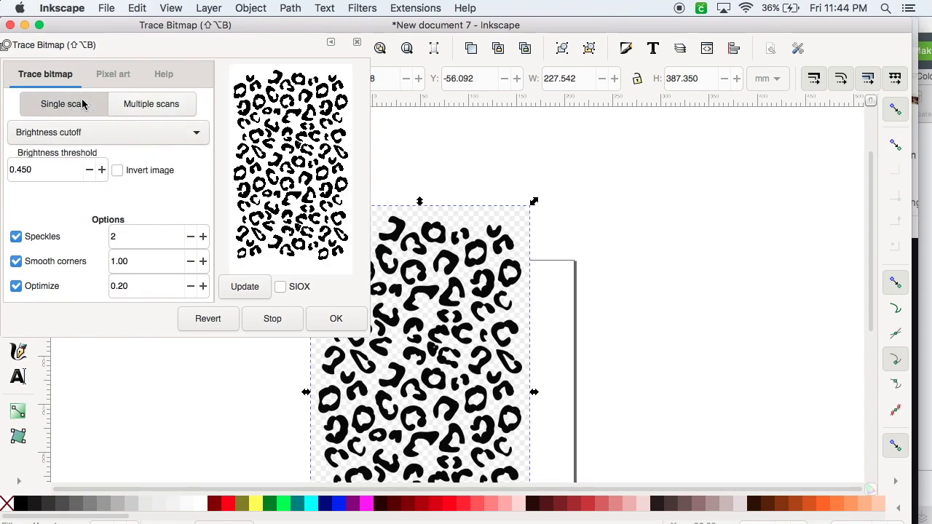
Raise the brightness threshold of the single-scan trace in stages to 0.850, refreshing the preview along the way.
left_click(101, 172)
left_click(102, 172)
left_click(101, 169)
left_click(252, 291)
left_click(102, 169)
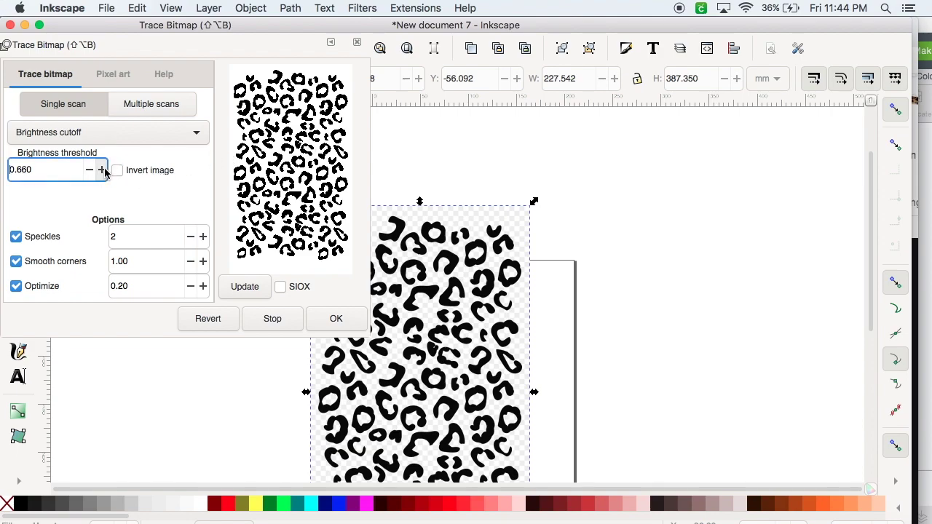
left_click(246, 287)
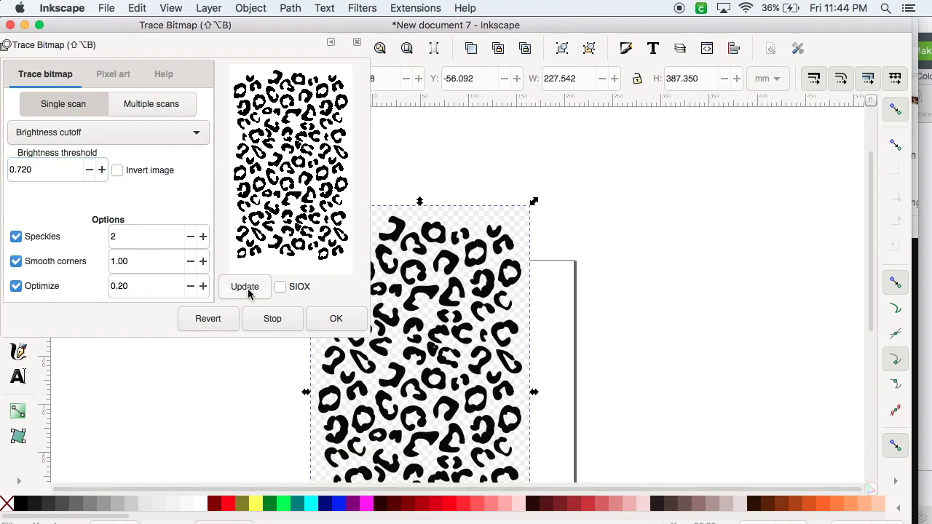
left_click(102, 169)
left_click(241, 284)
left_click(102, 169)
left_click(250, 286)
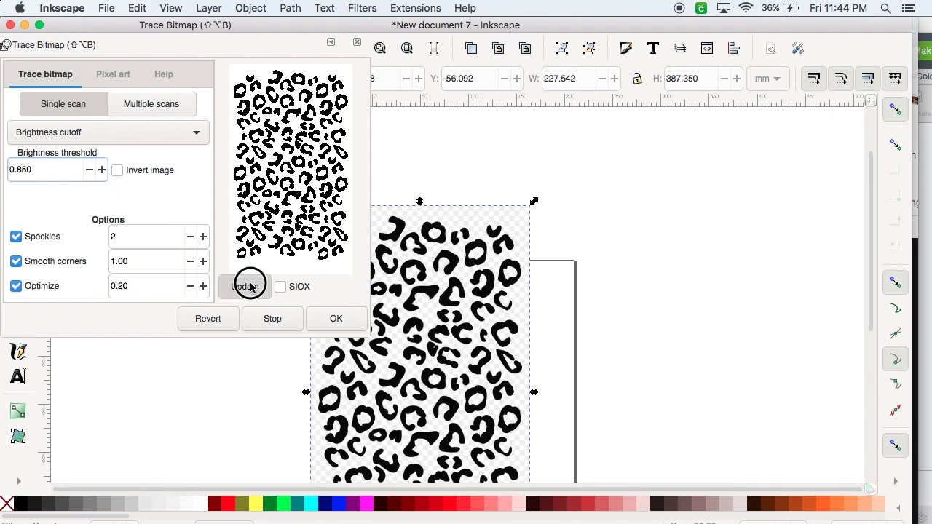
Fine-tune the brightness threshold of the leopard print trace to 0.920 and refresh the preview.
left_click(102, 170)
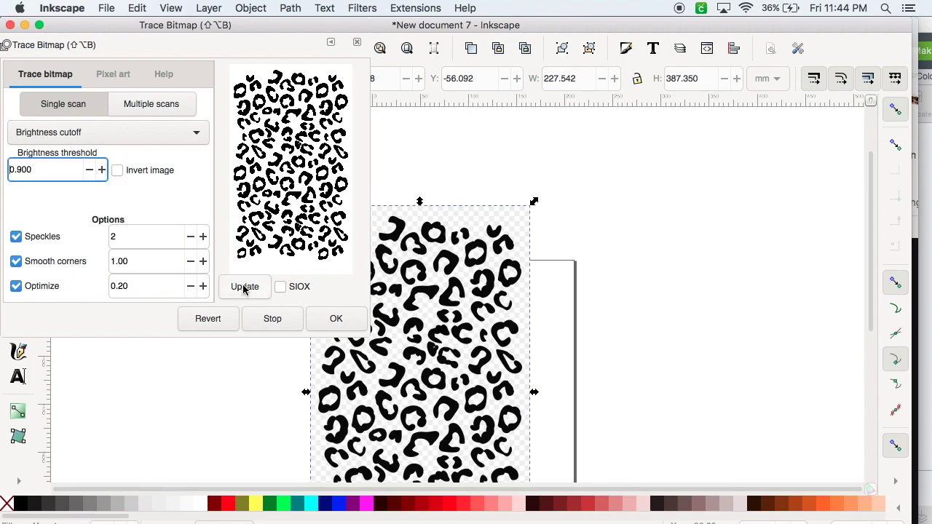
left_click(102, 170)
left_click(245, 286)
left_click(90, 169)
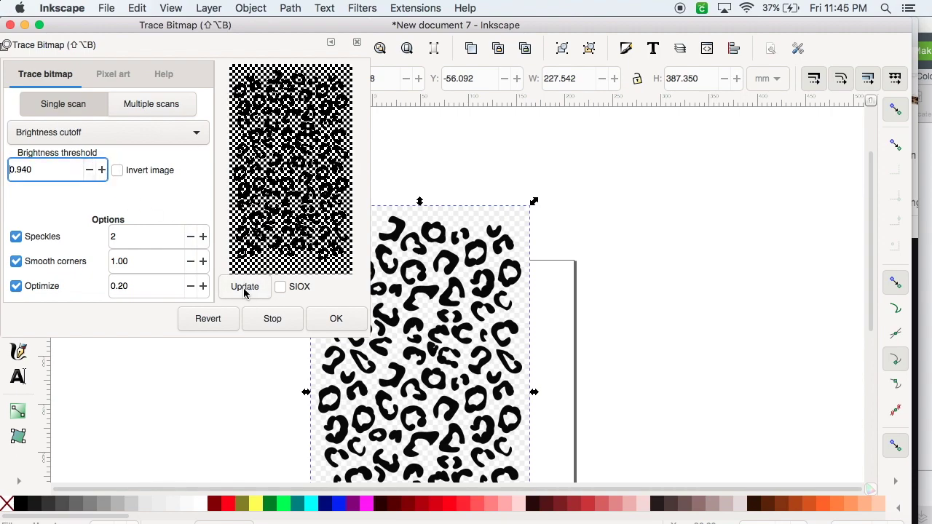
left_click(90, 169)
left_click(89, 169)
left_click(245, 286)
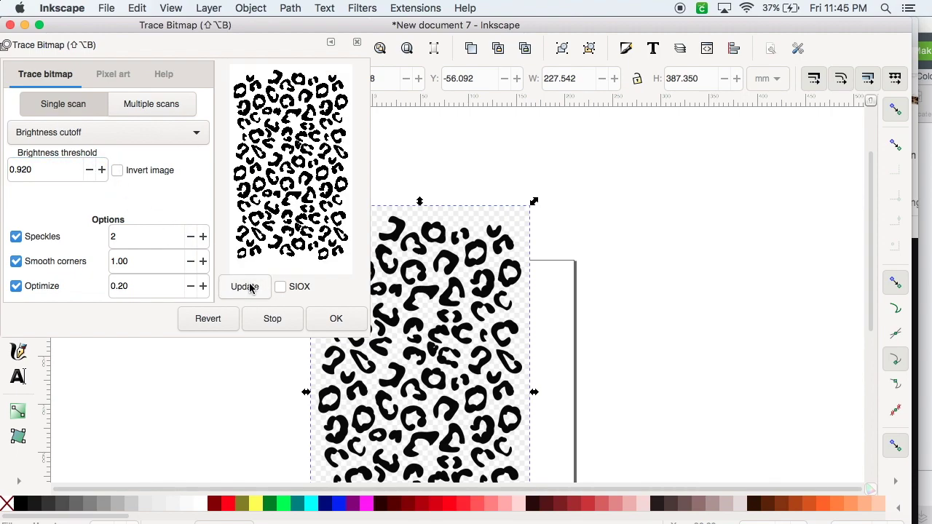
Apply the 0.920 threshold trace, close Trace Bitmap and move the traced leopard print off the original image.
left_click(332, 323)
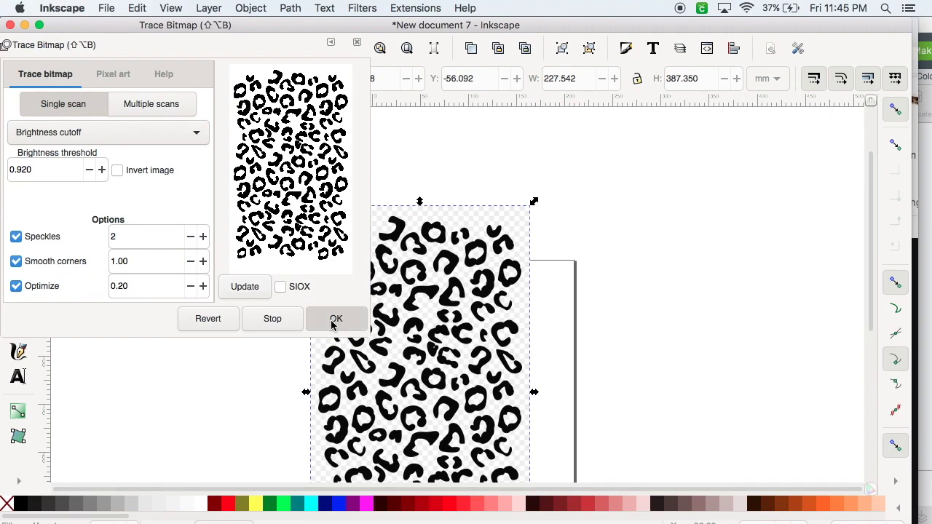
left_click(10, 25)
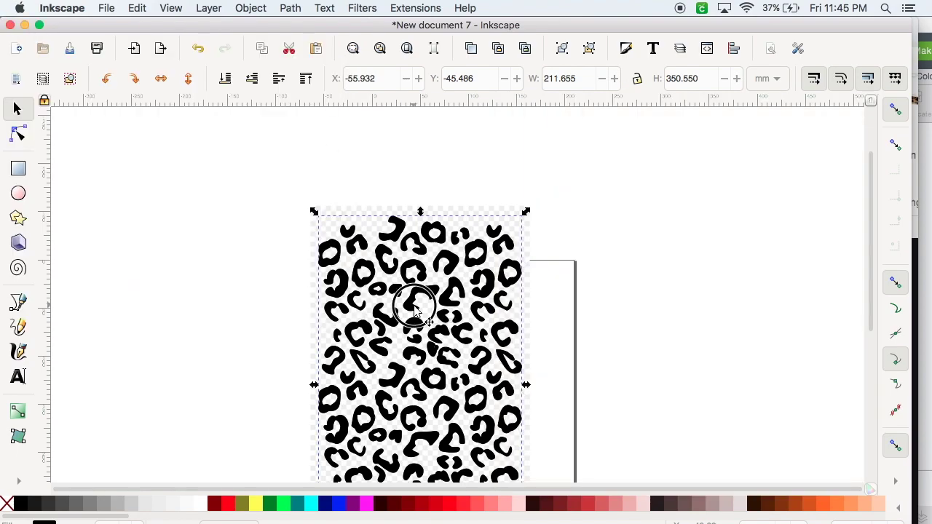
scroll(416, 309, "down", 3)
scroll(416, 310, "right", 2)
scroll(415, 309, "up", 2)
left_click_drag(364, 308, 603, 324)
Delete the original leopard print bitmap and move the traced copy onto the page.
left_click(333, 323)
scroll(327, 316, "up", 5)
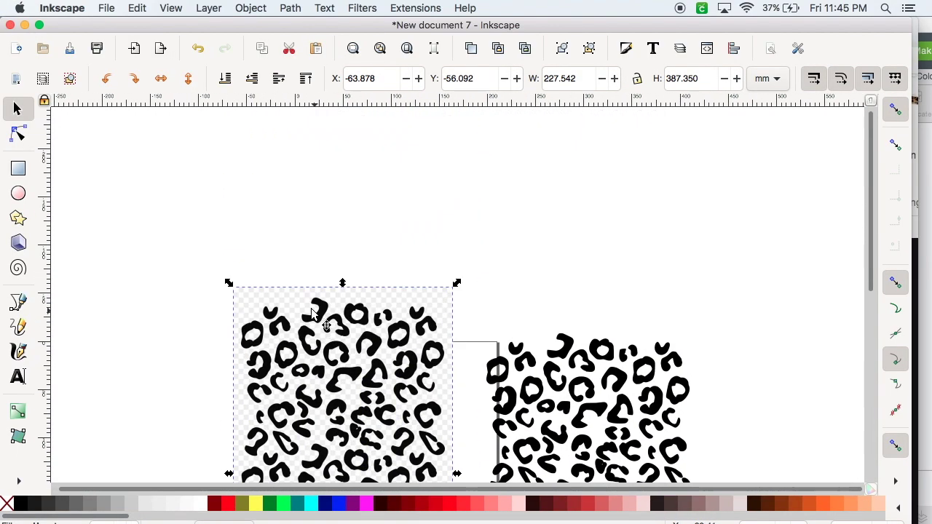
key("Delete")
scroll(327, 331, "down", 5)
left_click_drag(638, 355, 446, 345)
left_click(96, 8)
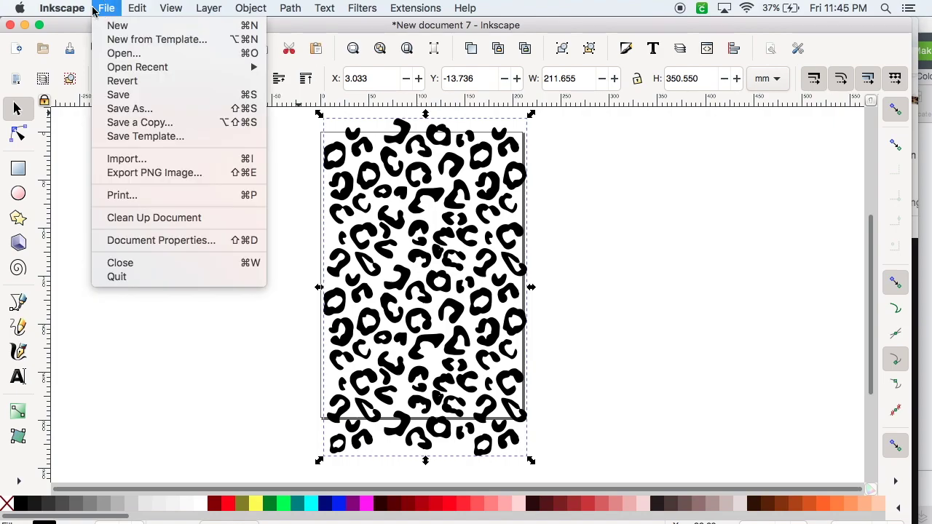
left_click(130, 109)
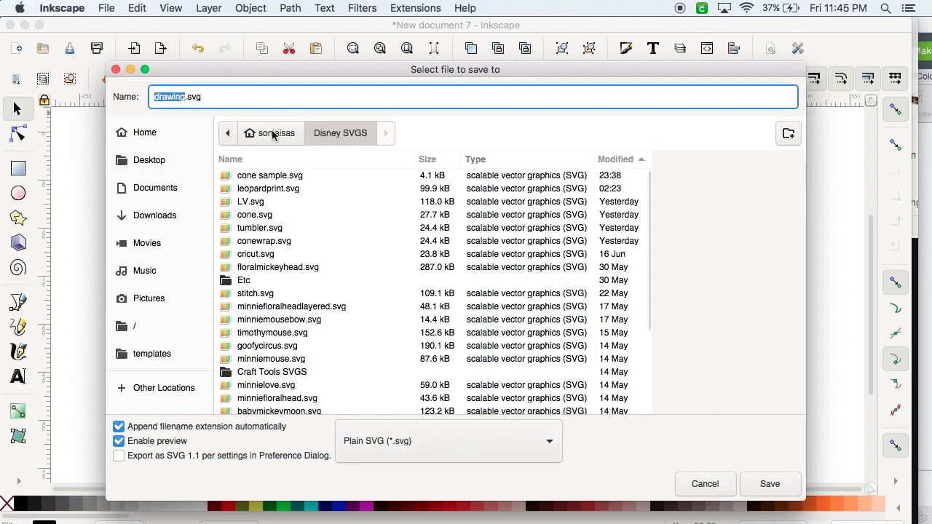
left_click(116, 69)
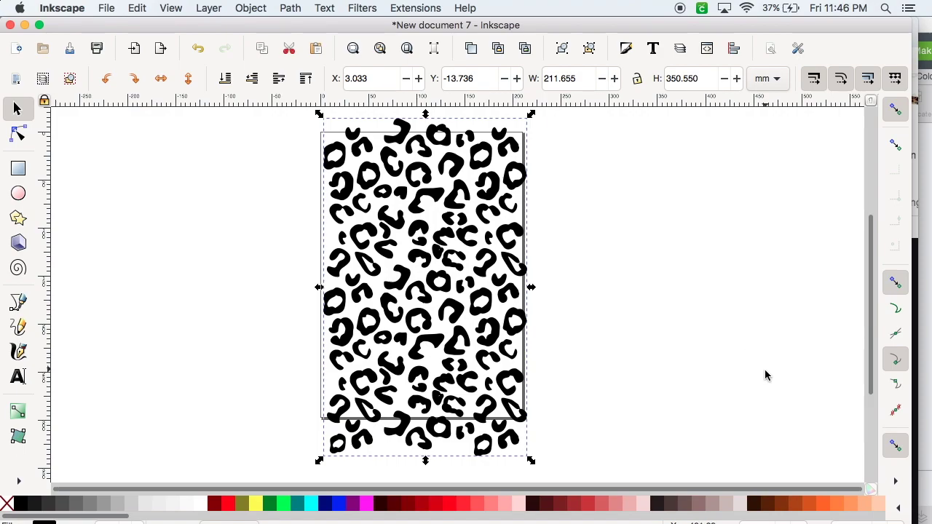
Switch to Cricut Design Space, browse the Disney SVGS folder for an image to upload and cancel the upload.
left_click(706, 520)
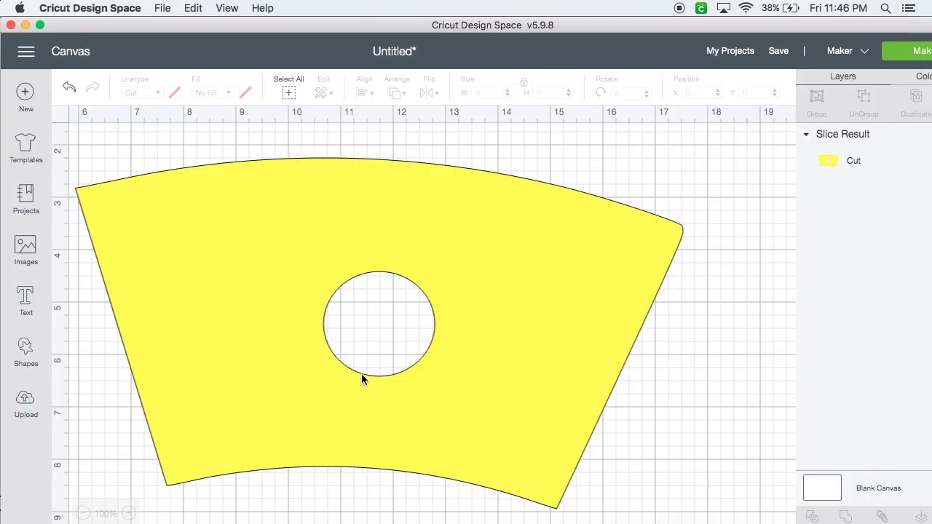
left_click(25, 413)
left_click(260, 280)
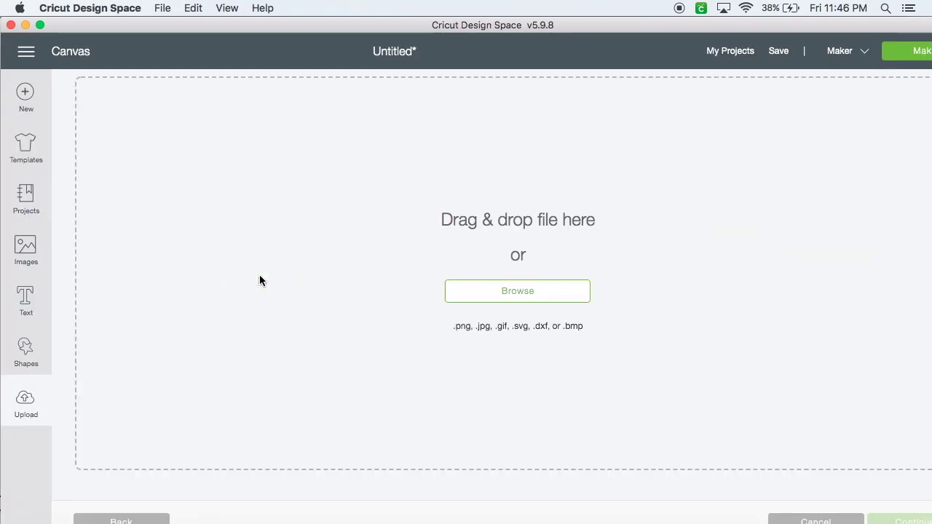
left_click(509, 295)
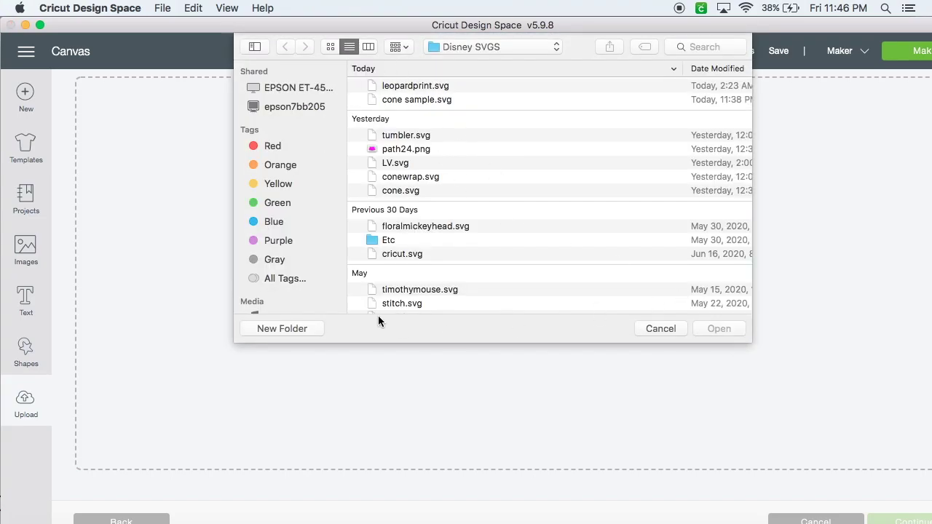
left_click(660, 328)
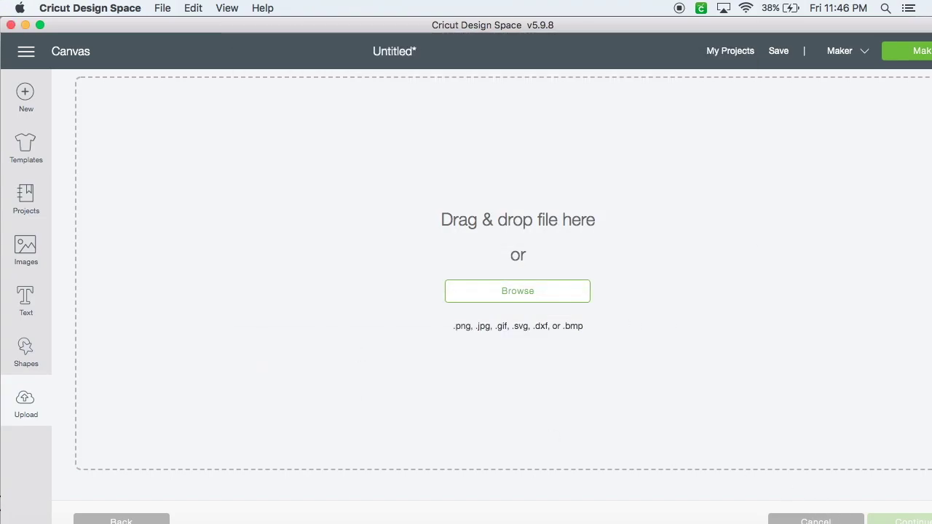
left_click(816, 520)
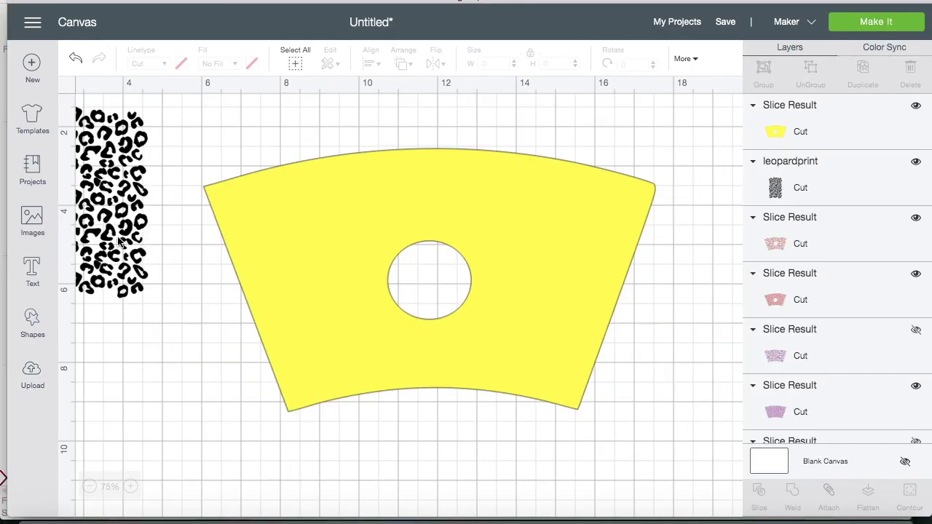
Bring the leopardprint image in front of the yellow cone template and rotate it to about 91 degrees.
left_click_drag(123, 332, 185, 333)
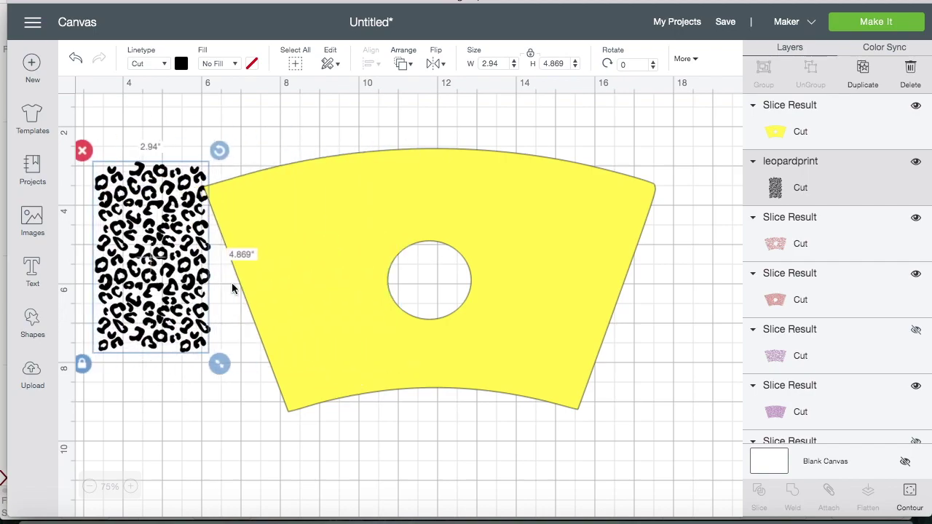
right_click(358, 324)
left_click(387, 268)
left_click_drag(154, 300, 301, 304)
left_click_drag(365, 158, 434, 357)
Enlarge the rotated leopard print to about 11 inches wide and position it over the cone template with the circle cutout.
left_click(371, 307)
left_click_drag(372, 307, 683, 445)
left_click_drag(550, 403, 521, 388)
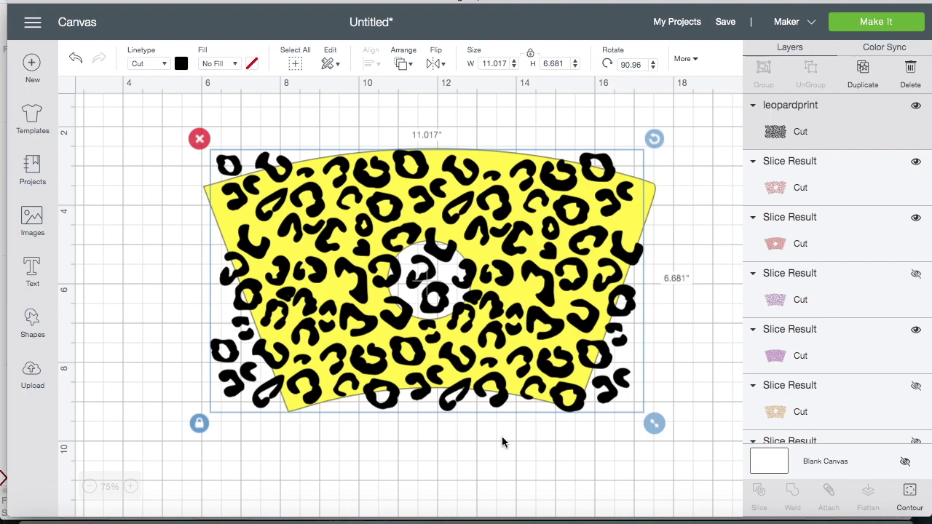
scroll(502, 442, "down", 2)
left_click_drag(586, 214, 589, 219)
left_click_drag(655, 390, 670, 399)
mouse_move(557, 371)
left_mouse_down()
mouse_move(548, 376)
mouse_move(553, 370)
left_mouse_up()
Slice the leopard print with the cone template and delete the leftover black pieces.
left_click_drag(355, 455, 641, 109)
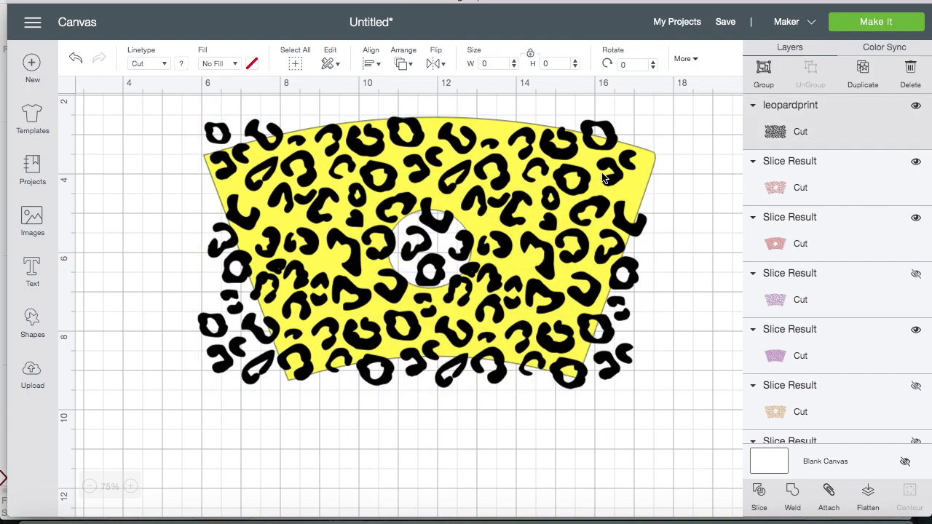
left_click(759, 495)
left_click(279, 219)
key("Delete")
left_click(204, 130)
key("Delete")
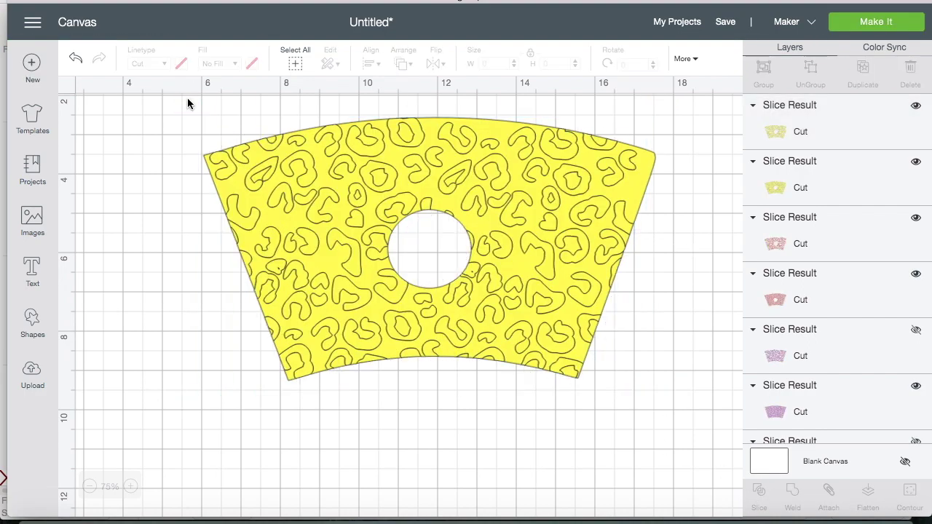
Separate the yellow leopard spots from the sliced cone with the circle cutout and place them below it.
scroll(270, 210, "right", 2)
left_click_drag(387, 260, 560, 452)
scroll(608, 289, "right", 5)
scroll(608, 289, "left", 5)
scroll(608, 289, "down", 3)
scroll(502, 383, "down", 3)
scroll(502, 383, "left", 4)
left_click_drag(502, 383, 308, 468)
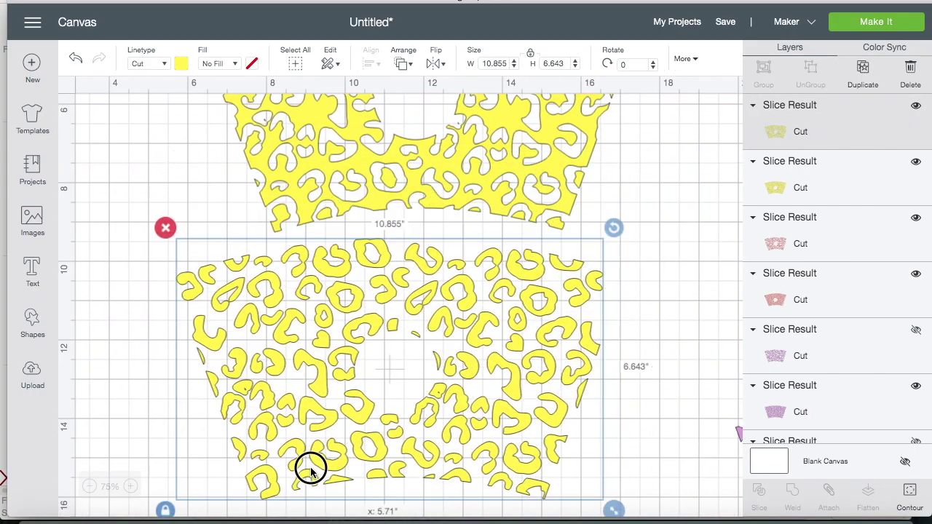
scroll(435, 403, "down", 3)
left_click_drag(437, 273, 434, 336)
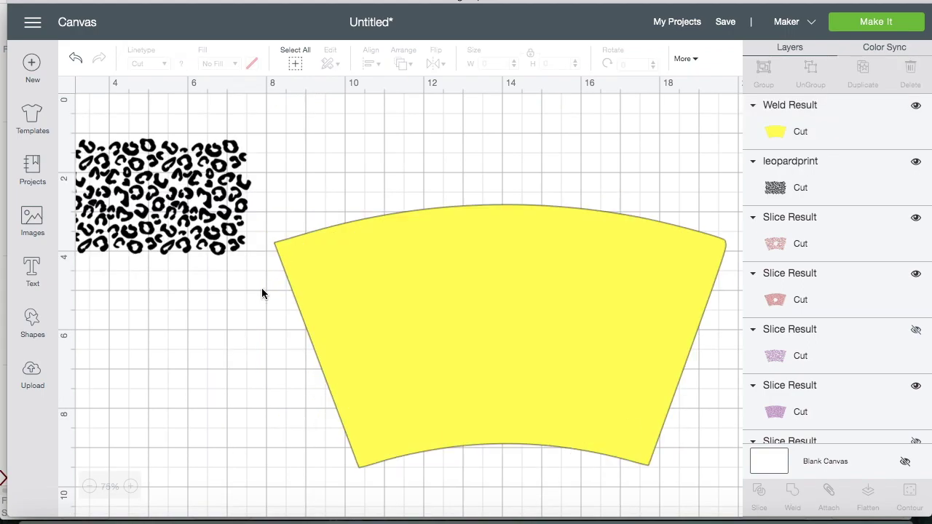
Bring the leopard print to the front over the cone without a circle and enlarge it to about 11.85 by 7.19 inches.
scroll(262, 296, "right", 2)
left_click_drag(126, 174, 619, 423)
right_click(335, 305)
left_click(366, 298)
scroll(366, 274, "down", 2)
left_click_drag(522, 387, 521, 406)
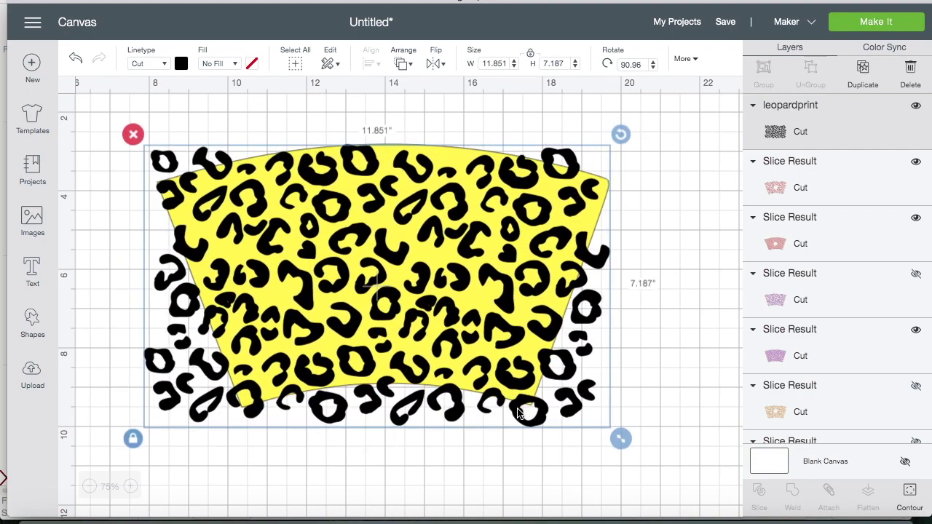
Slice the leopard print with the solid cone and delete the black leftovers around it.
scroll(526, 408, "down", 1)
left_click_drag(320, 435, 539, 146)
left_click(759, 493)
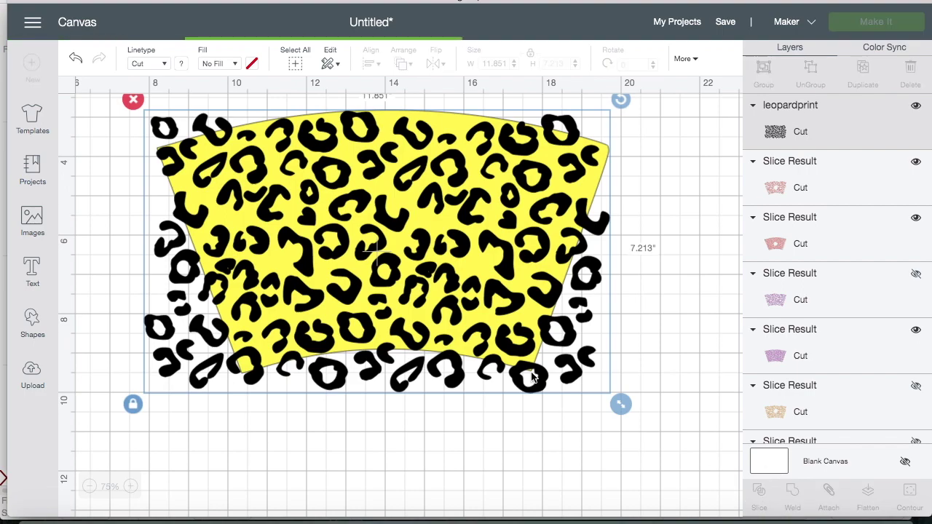
scroll(150, 146, "up", 1)
left_click(148, 147)
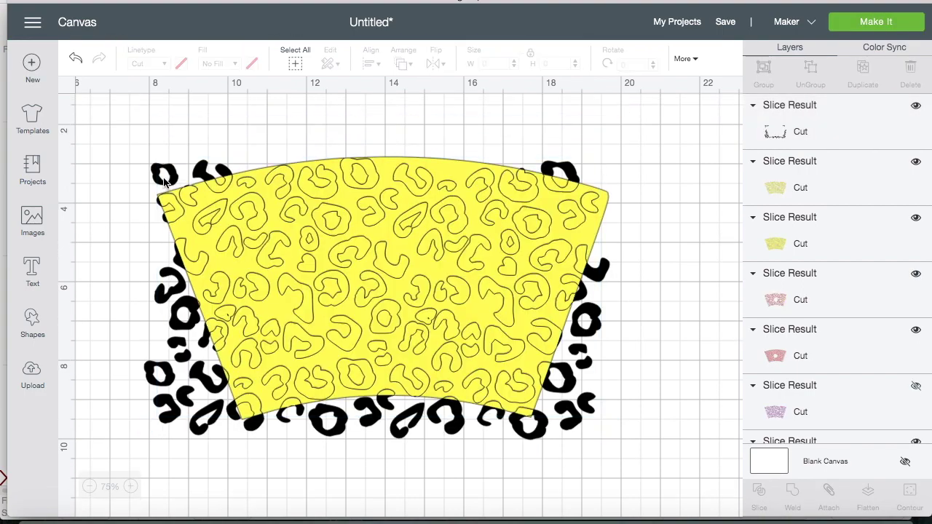
left_click(154, 166)
left_click(134, 151)
Separate the yellow leopard spots from the solid cone's slice result and place them below the cutout cone.
scroll(335, 305, "down", 1)
left_click_drag(335, 305, 360, 395)
scroll(359, 396, "down", 6)
scroll(316, 146, "left", 4)
scroll(426, 128, "down", 1)
left_click_drag(426, 129, 260, 410)
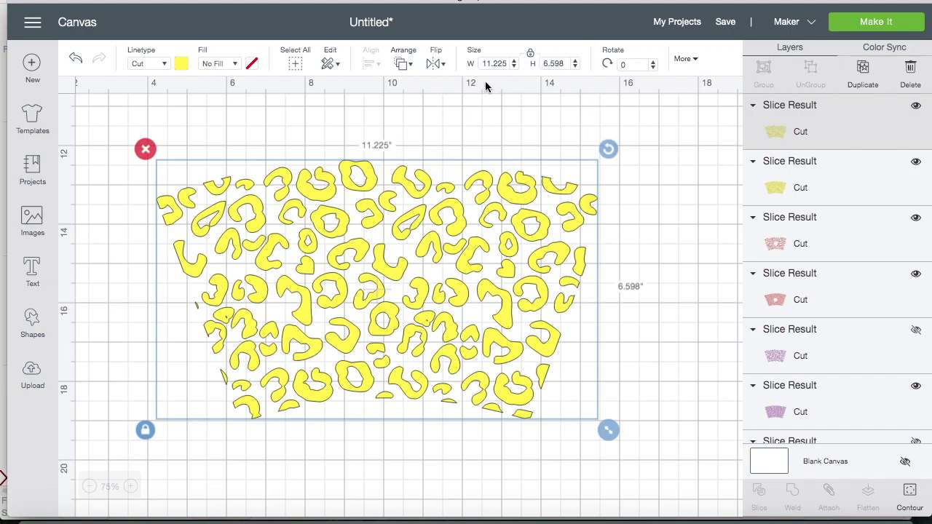
Unlock the leopard spots' proportions and set their width to 11.5 inches and height to 6.7 inches.
left_click(530, 55)
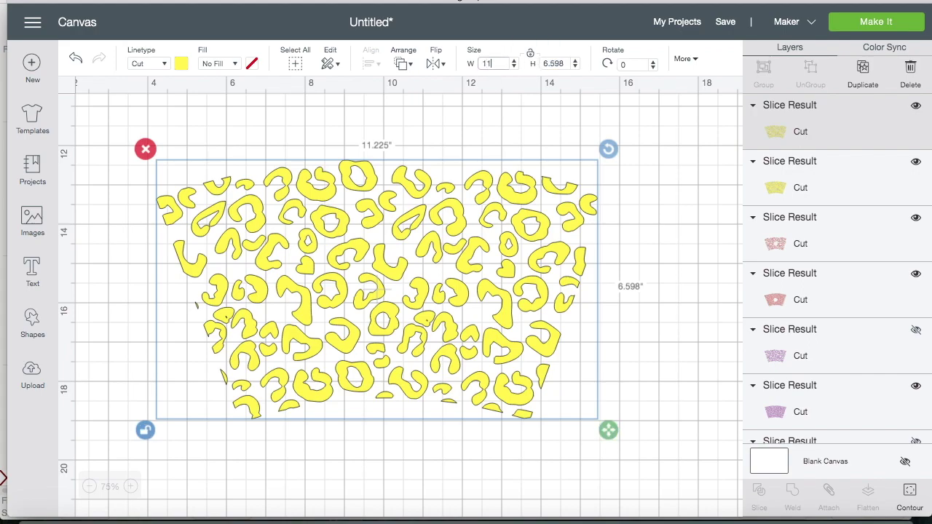
left_click(560, 64)
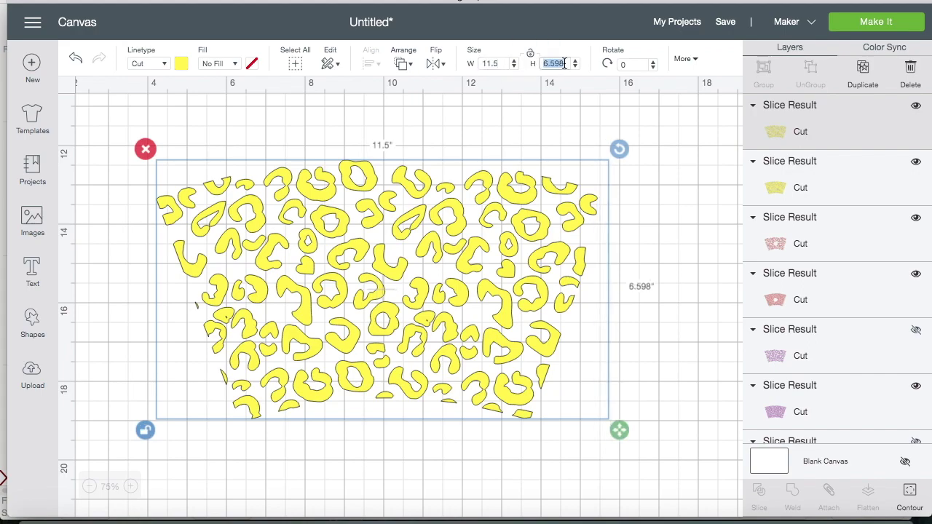
key("Return")
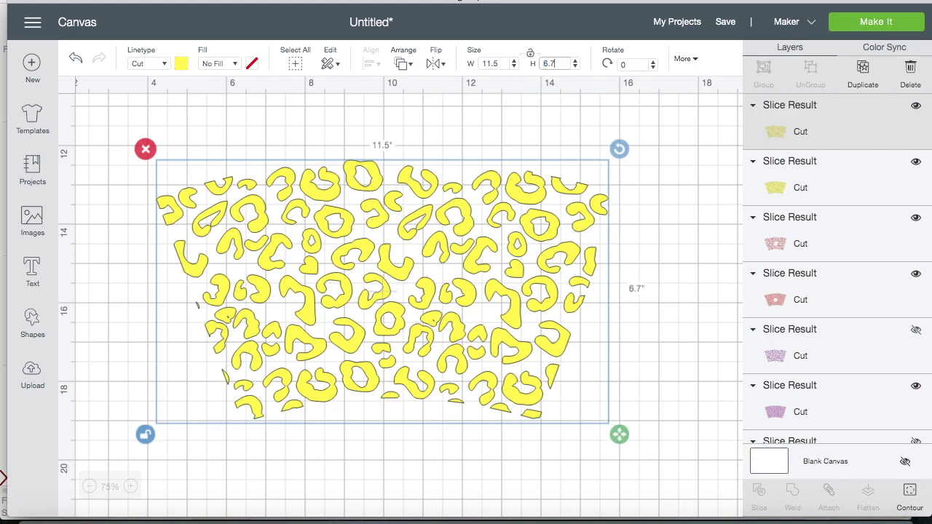
left_click(641, 238)
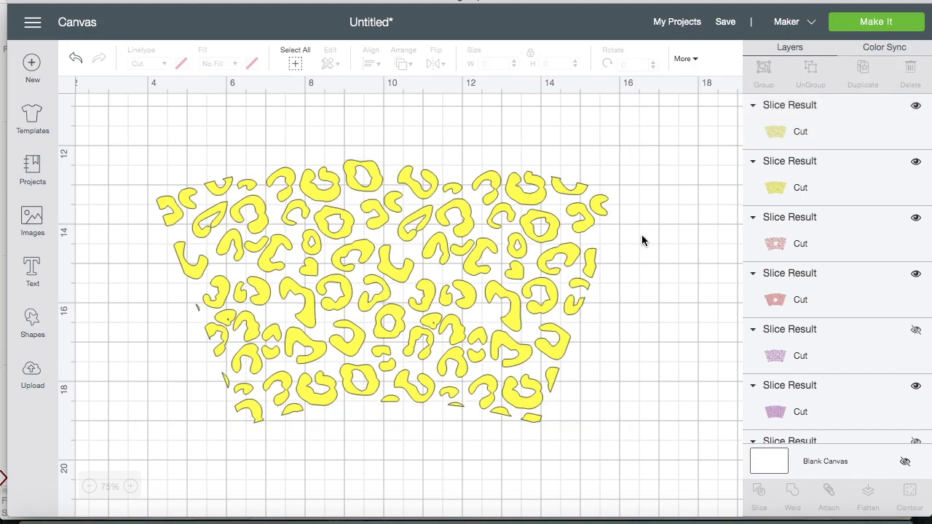
left_click(538, 187)
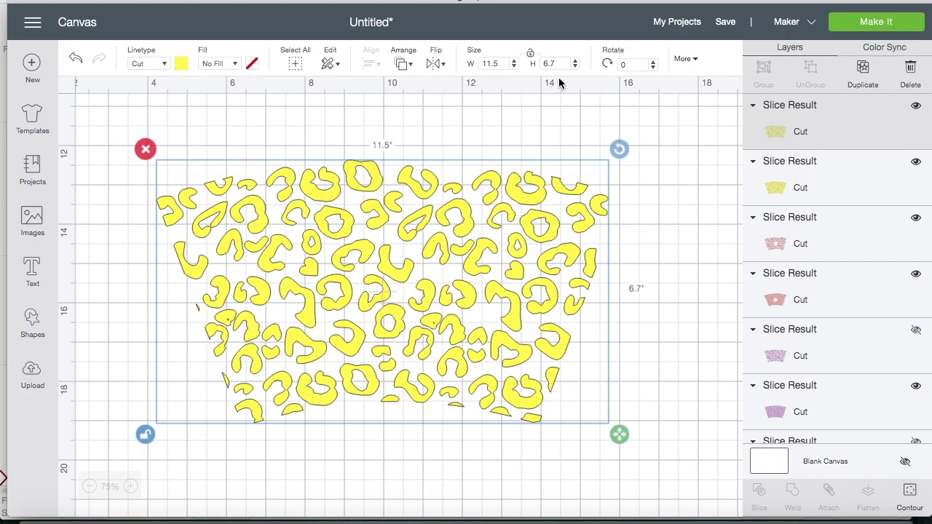
Move the yellow cone with the cut-out leopard pattern to sit directly above the separated spots.
scroll(545, 142, "up", 10)
scroll(541, 141, "right", 5)
left_click(457, 228)
left_click_drag(457, 228, 324, 266)
scroll(325, 265, "down", 5)
Select the resized leopard spots and examine them together with the cutout cone above.
left_click(314, 305)
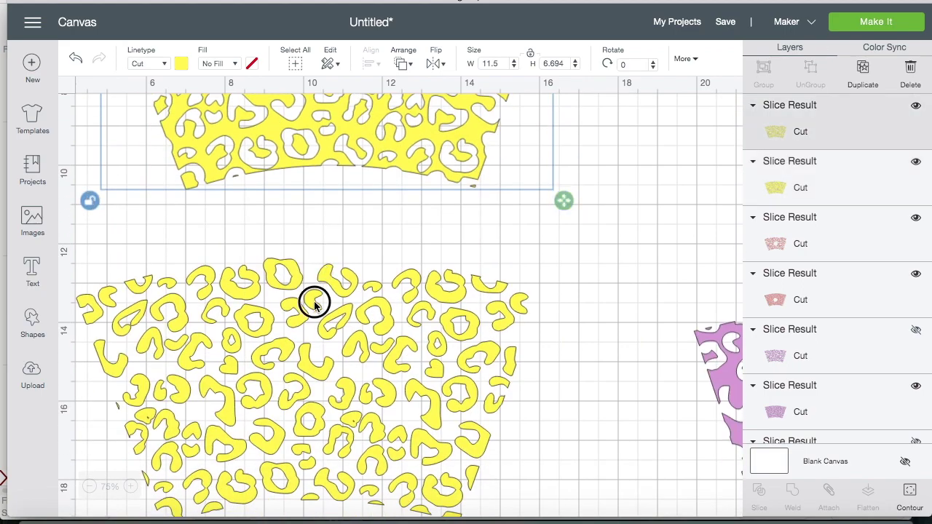
scroll(562, 218, "down", 5)
scroll(437, 220, "left", 2)
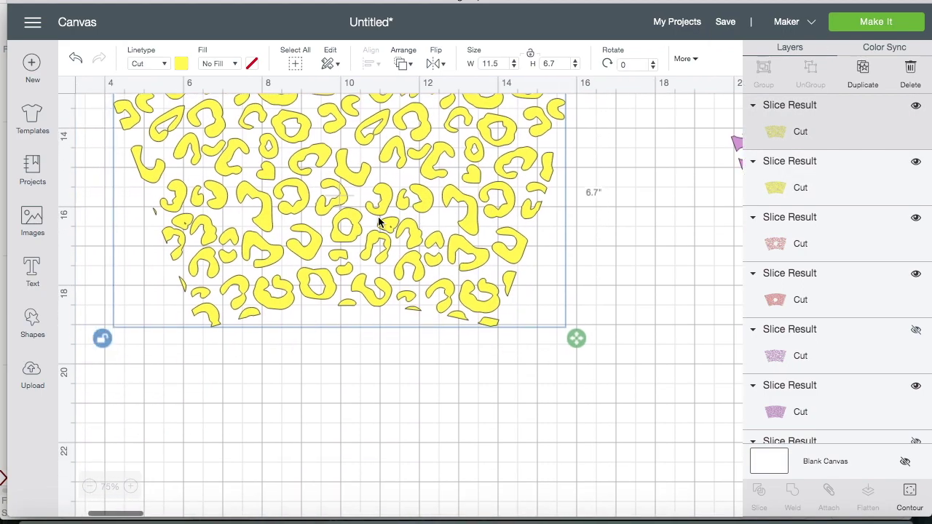
scroll(379, 243, "up", 2)
scroll(378, 241, "left", 1)
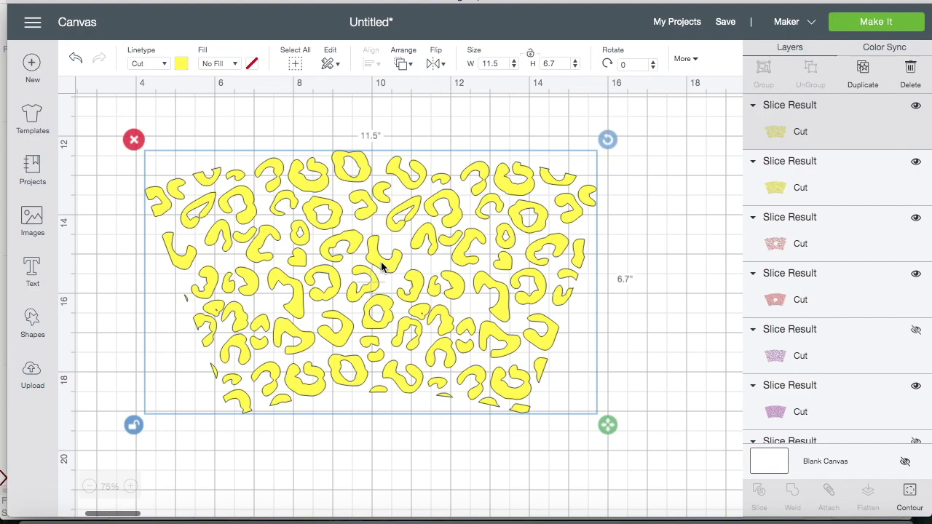
scroll(380, 263, "up", 6)
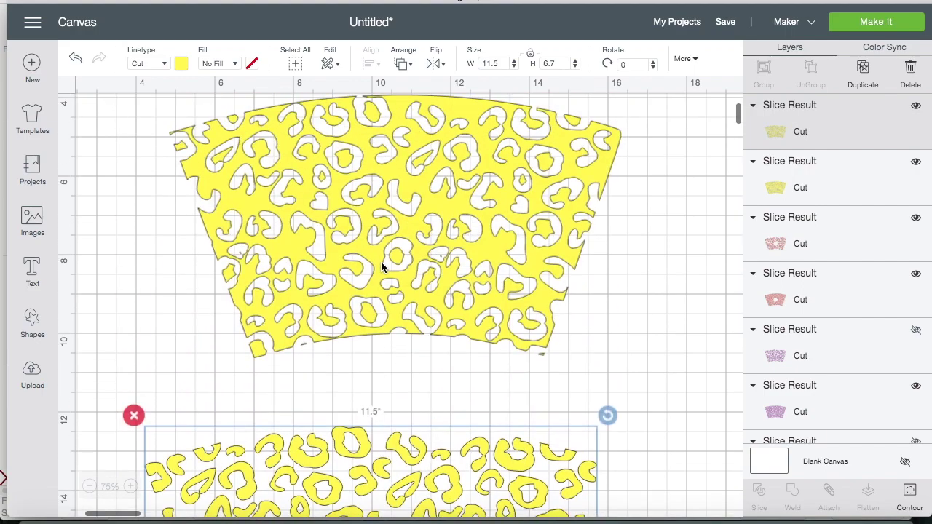
scroll(351, 225, "up", 1)
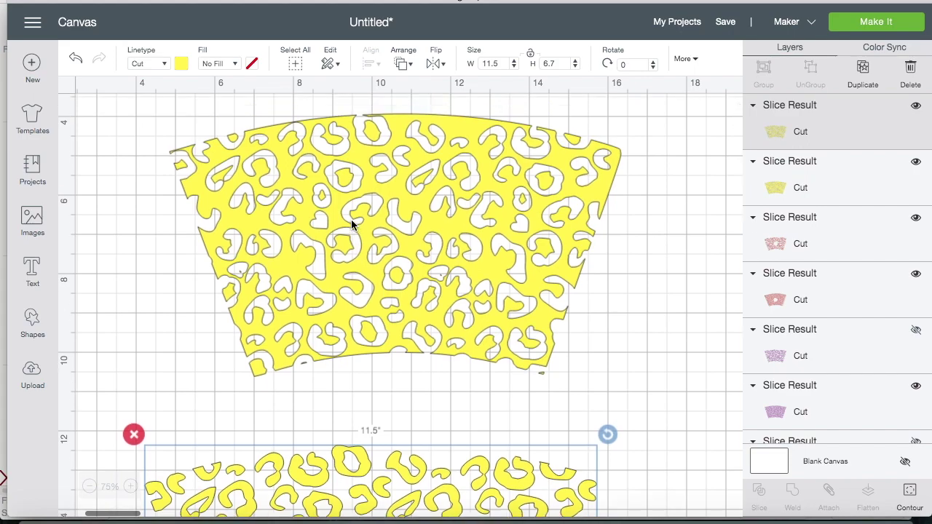